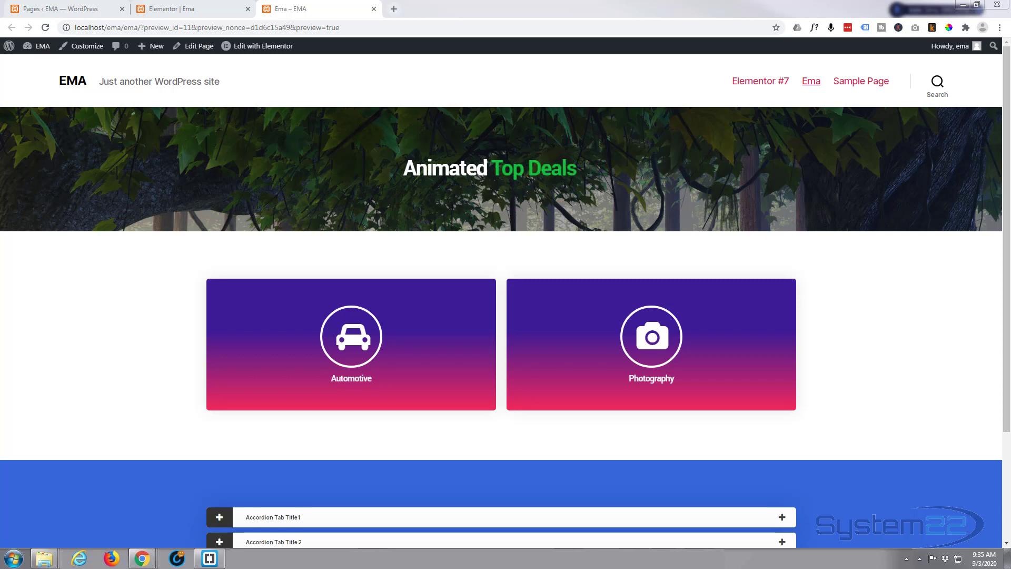
# Switch to the Master Addons All Widgets page and examine the content elements on offer.
pyautogui.moveTo(142, 558)
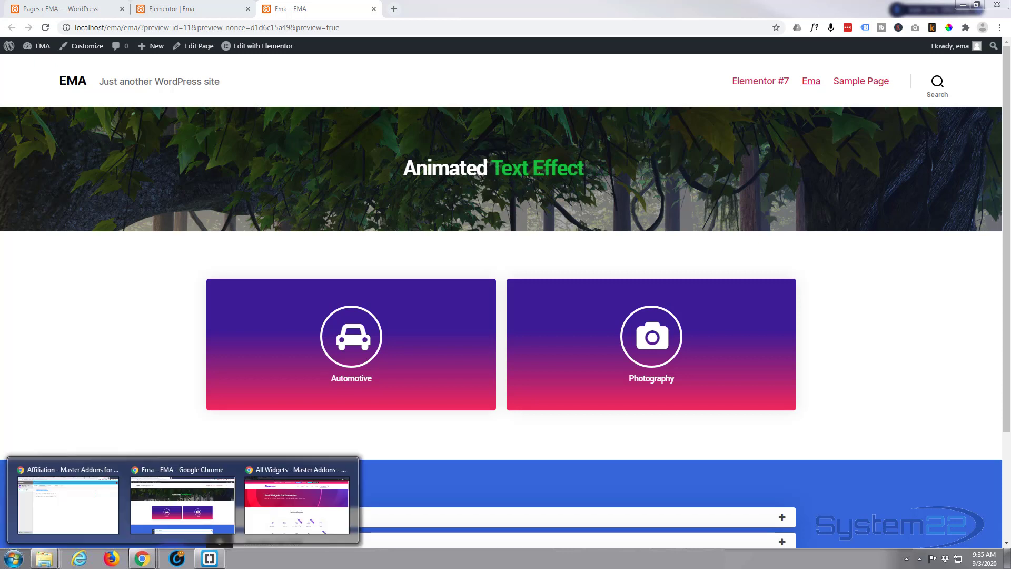
pyautogui.click(278, 515)
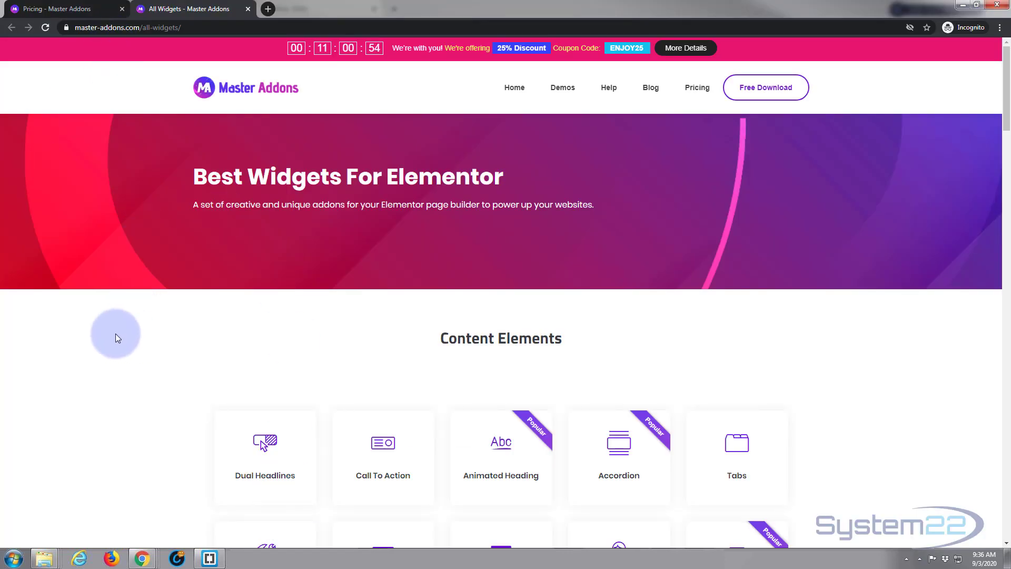
pyautogui.scroll(-5, 111, 335)
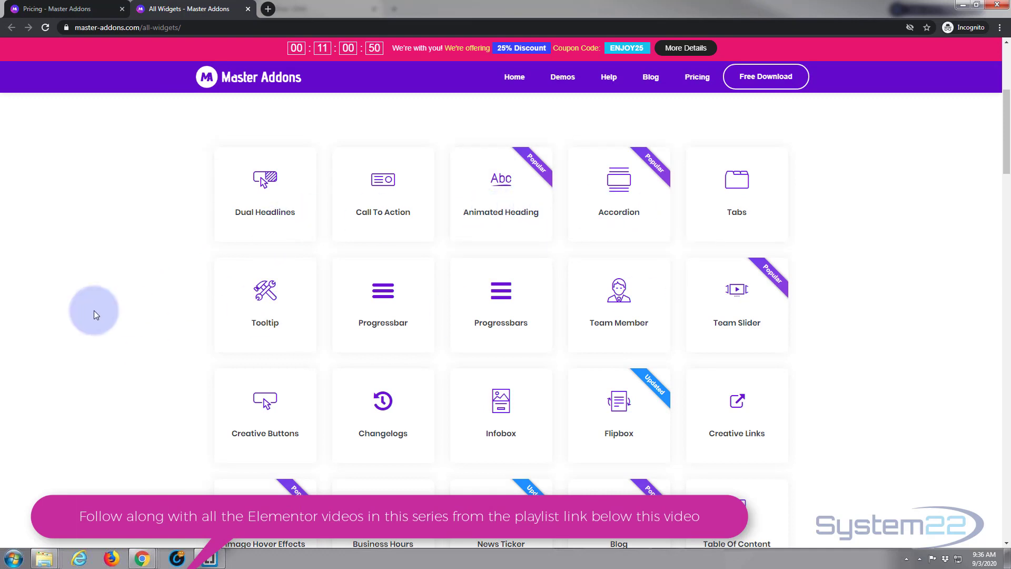
pyautogui.scroll(-2, 87, 313)
pyautogui.scroll(-4, 87, 311)
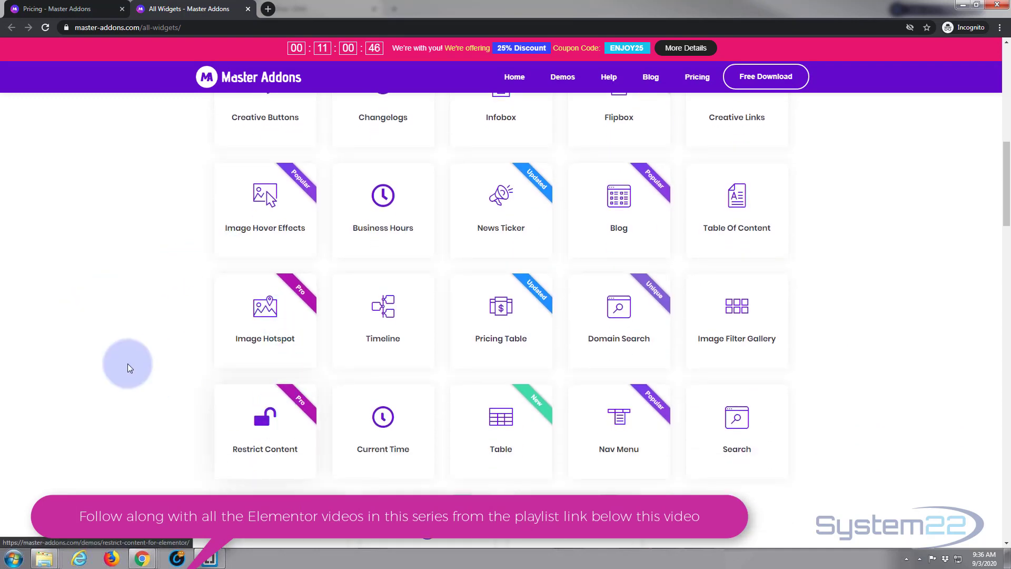
pyautogui.scroll(-1, 85, 326)
pyautogui.scroll(-3, 84, 324)
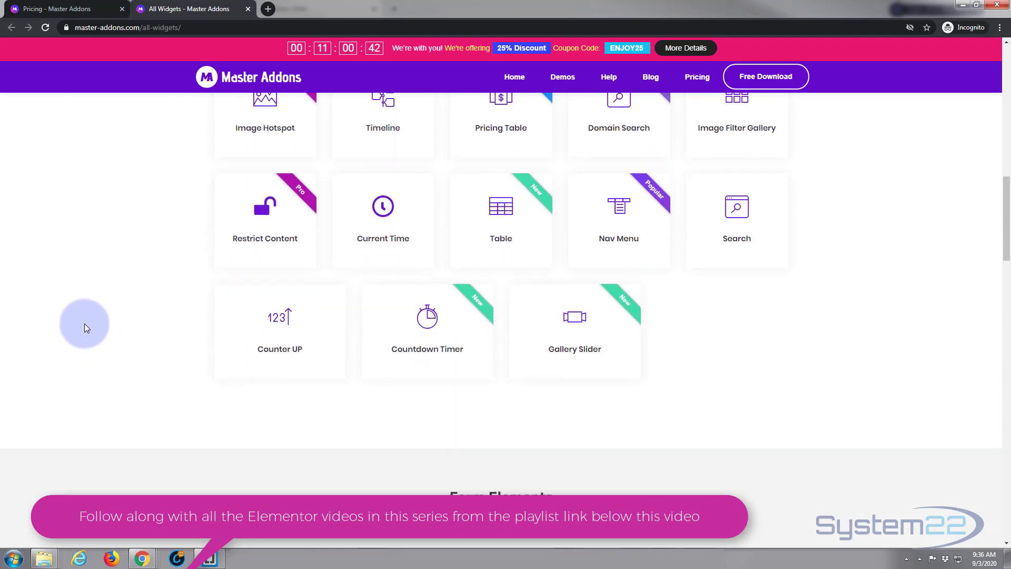
pyautogui.scroll(-1, 84, 323)
pyautogui.scroll(6, 84, 324)
pyautogui.scroll(10, 85, 325)
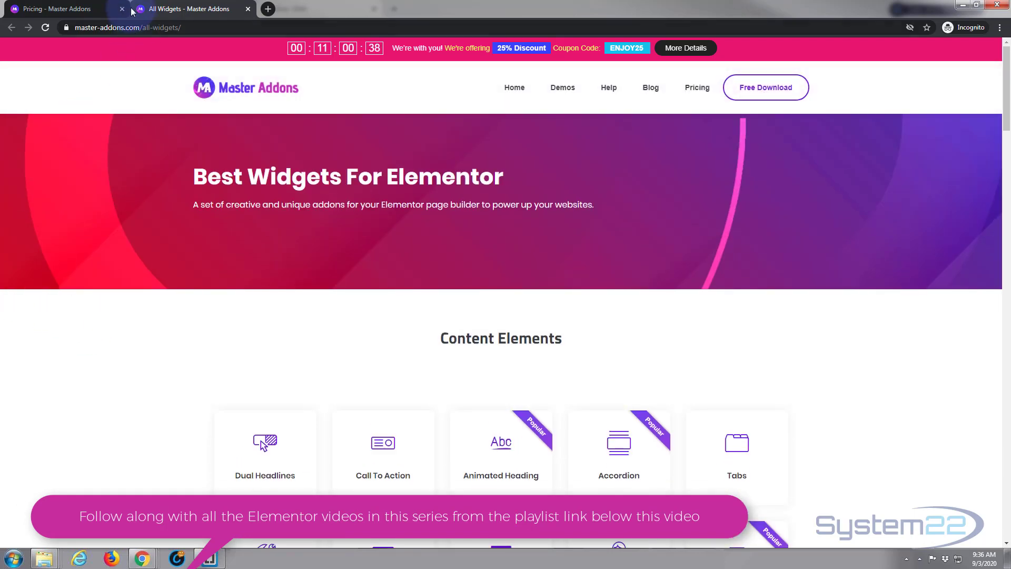
# Review the free versus pro element comparison on the Master Addons pricing page, and minimize that browser window.
pyautogui.click(65, 11)
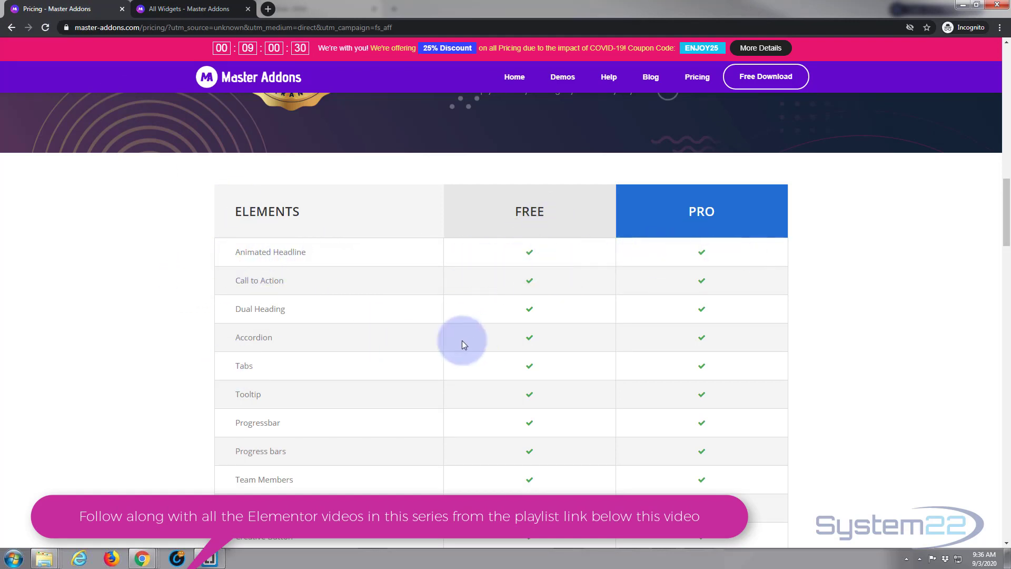
pyautogui.scroll(-6, 95, 345)
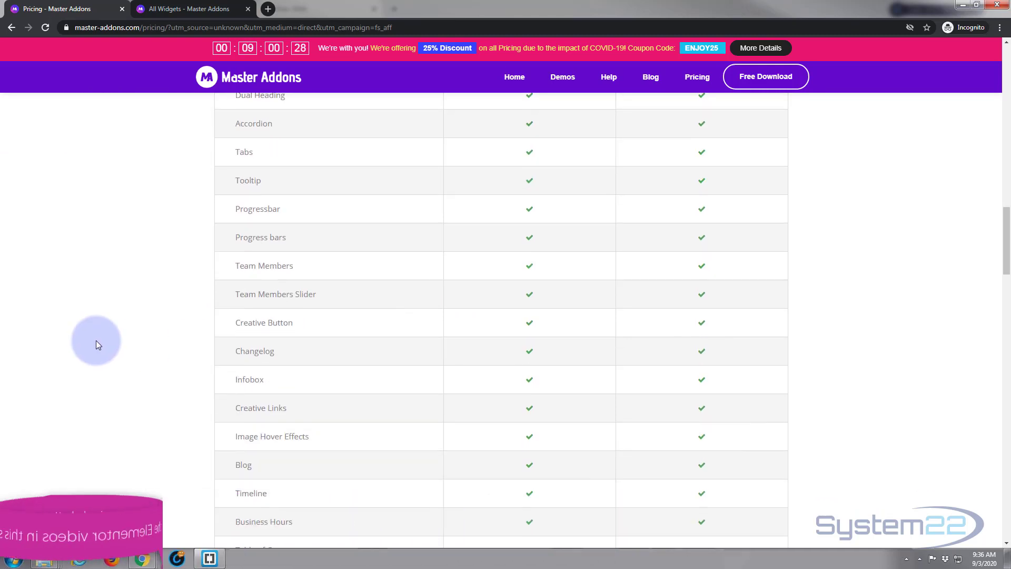
pyautogui.scroll(-6, 97, 341)
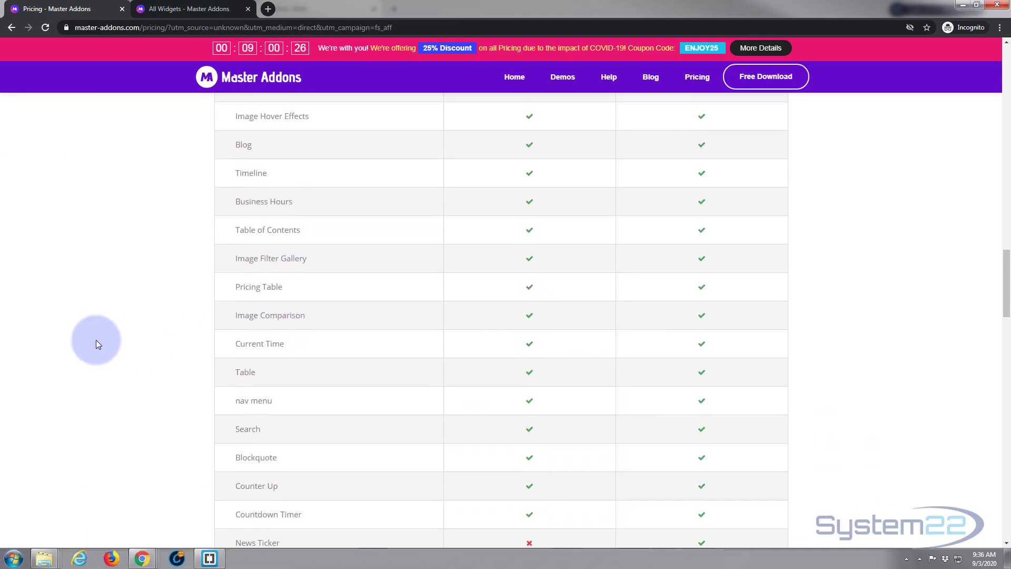
pyautogui.scroll(-2, 96, 340)
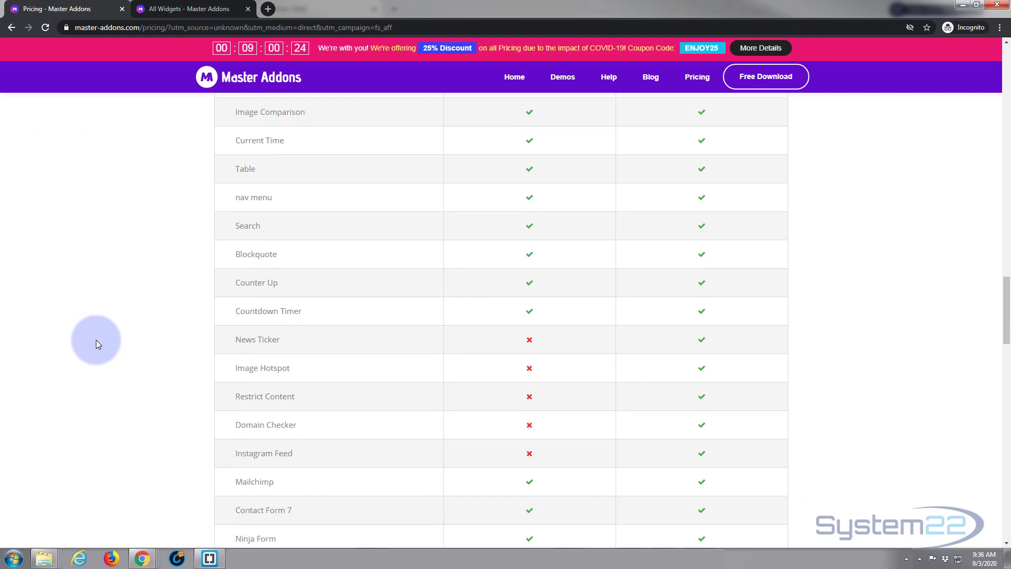
pyautogui.scroll(-1, 96, 340)
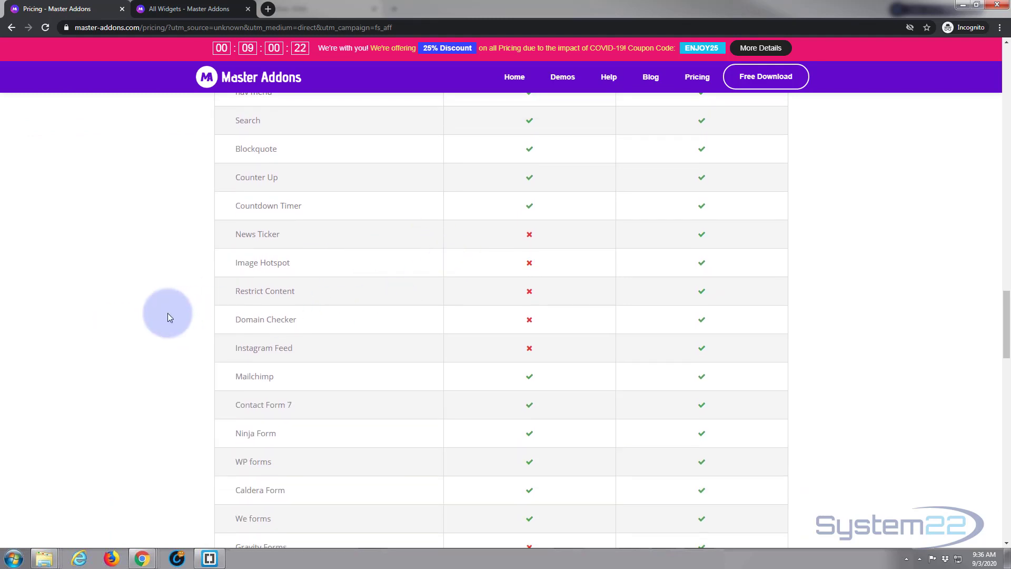
pyautogui.scroll(-10, 147, 317)
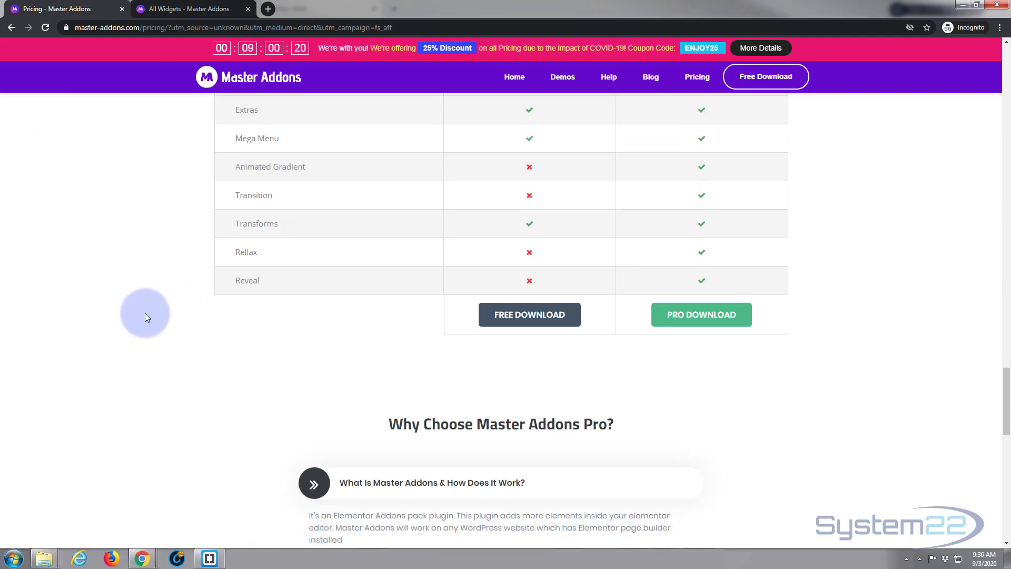
pyautogui.scroll(2, 154, 325)
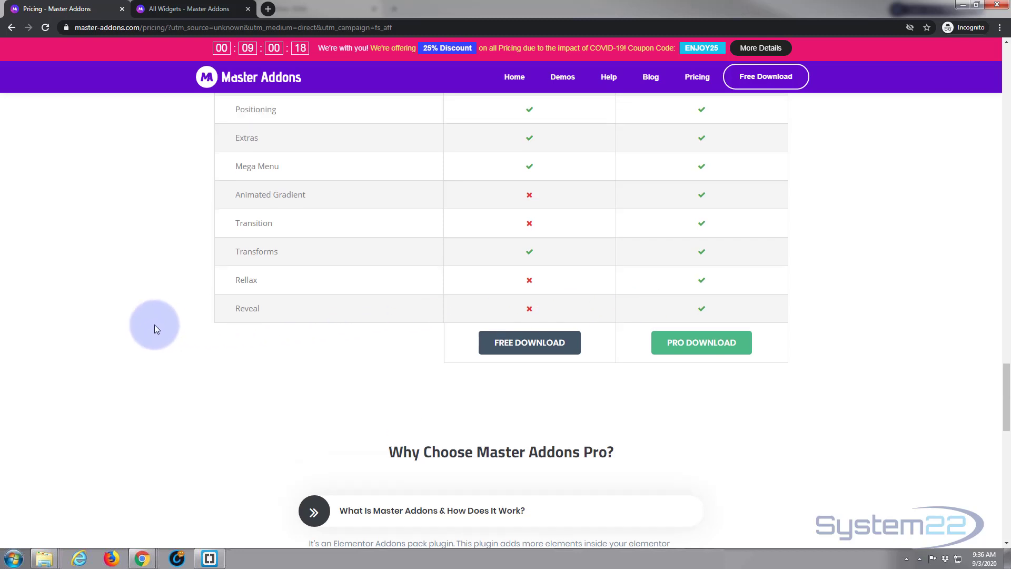
pyautogui.click(963, 5)
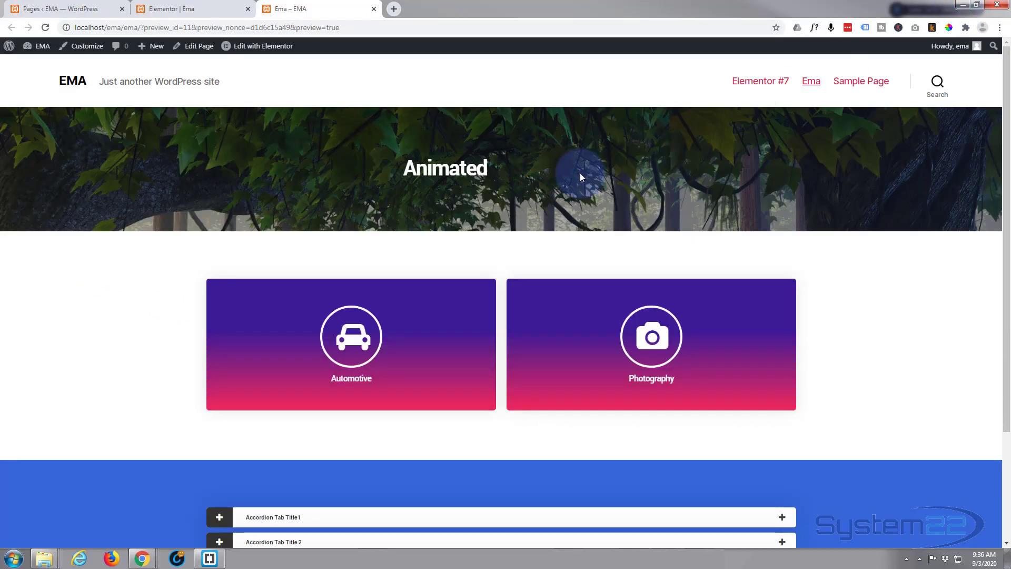
# Delete the existing animated headline widget from the forest banner section in the Elementor editor.
pyautogui.click(192, 9)
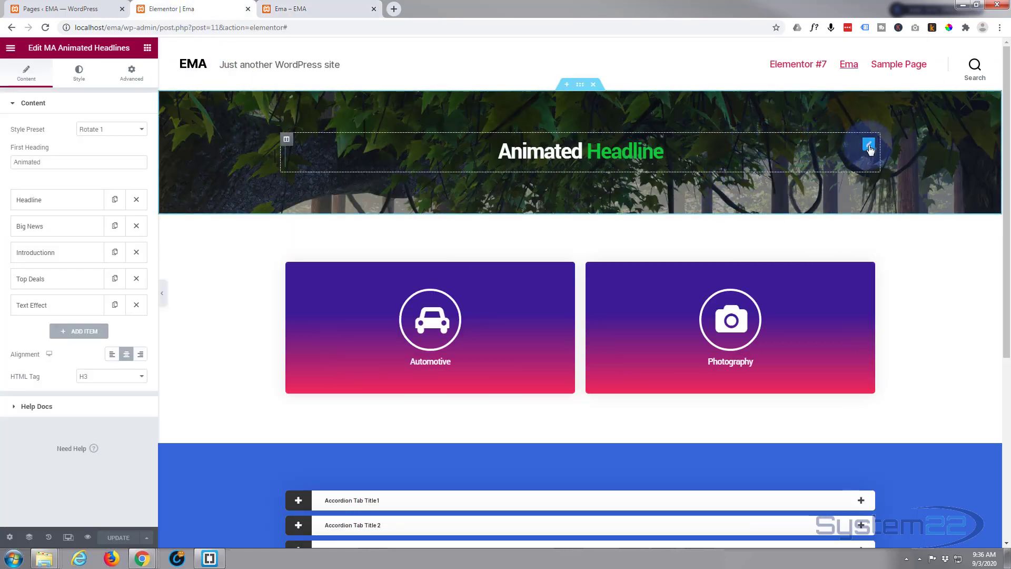
pyautogui.rightClick(869, 149)
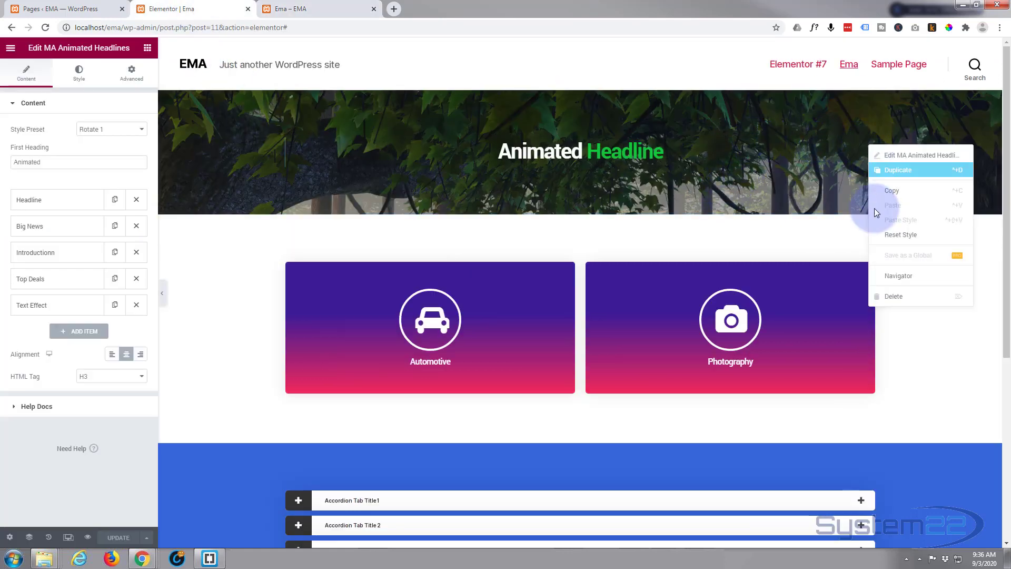
pyautogui.click(910, 298)
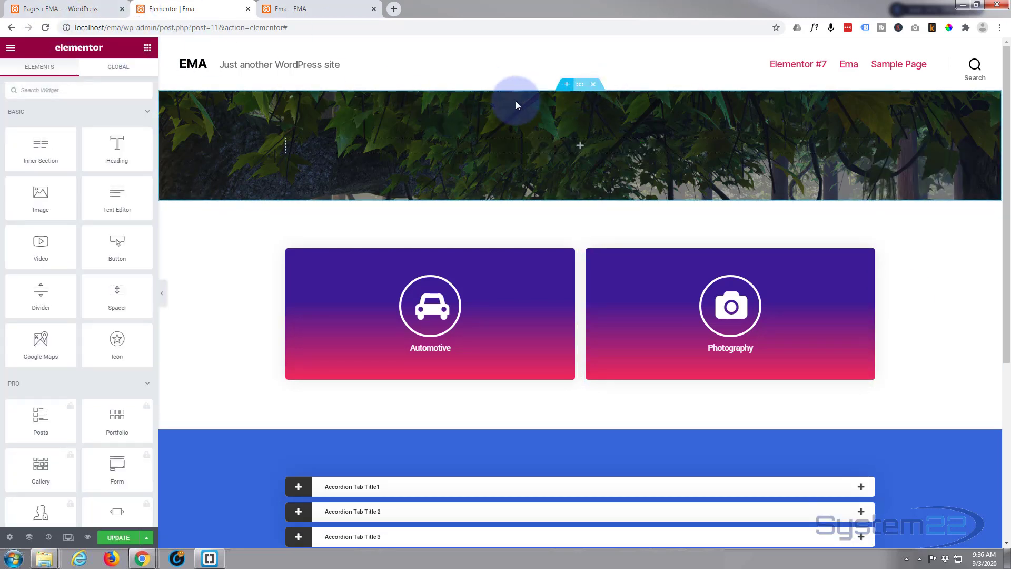
# Add an MA Animated Headlines widget from the Master Addons group to the empty forest banner section.
pyautogui.click(581, 85)
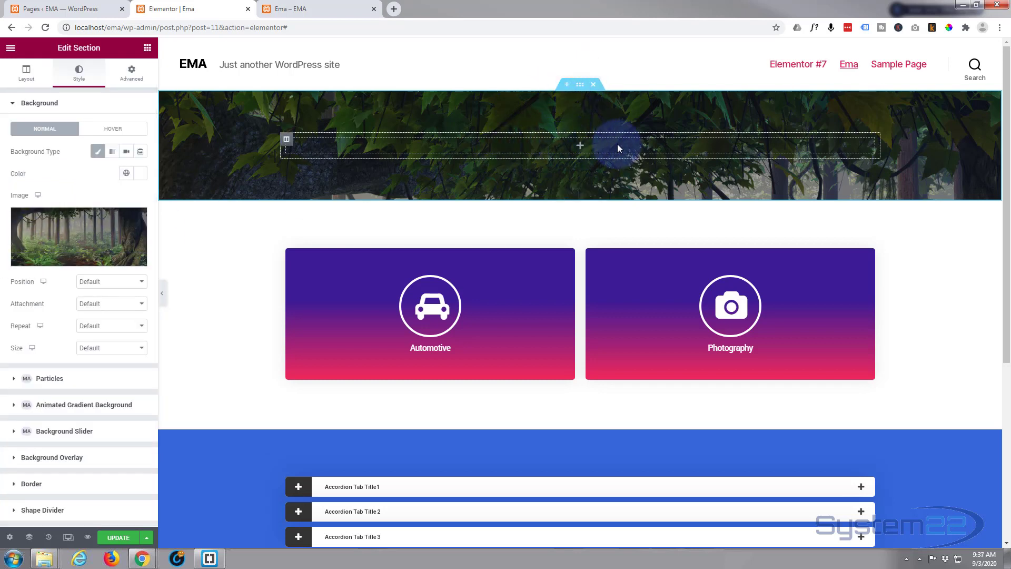
pyautogui.click(147, 48)
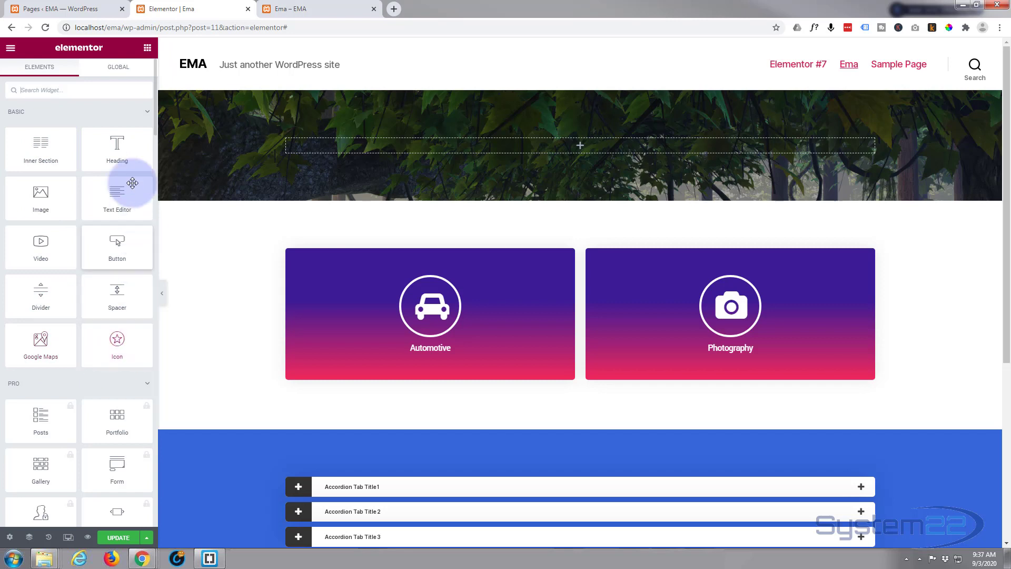
pyautogui.scroll(-3, 128, 149)
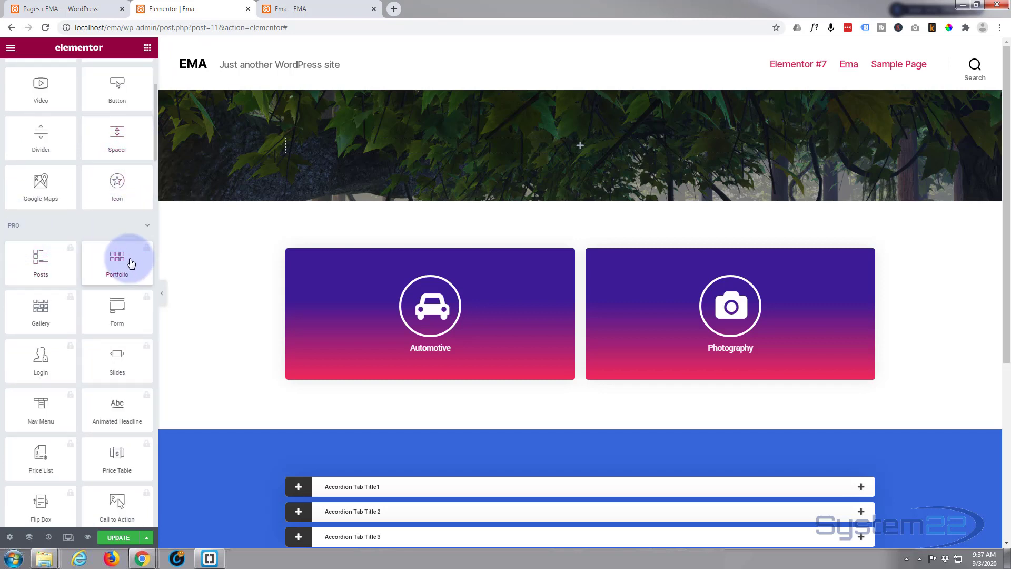
pyautogui.scroll(-9, 130, 261)
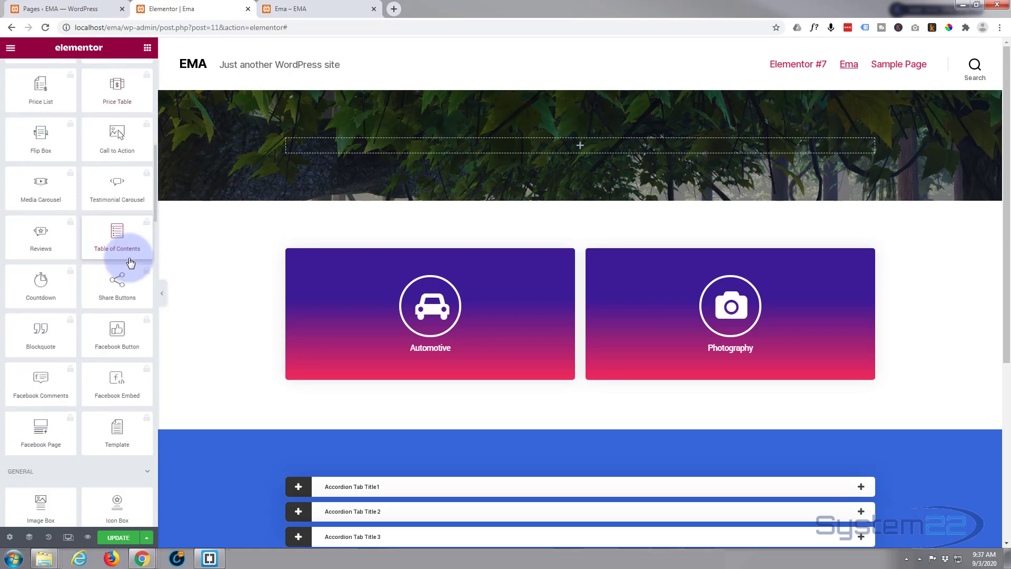
pyautogui.scroll(-10, 130, 259)
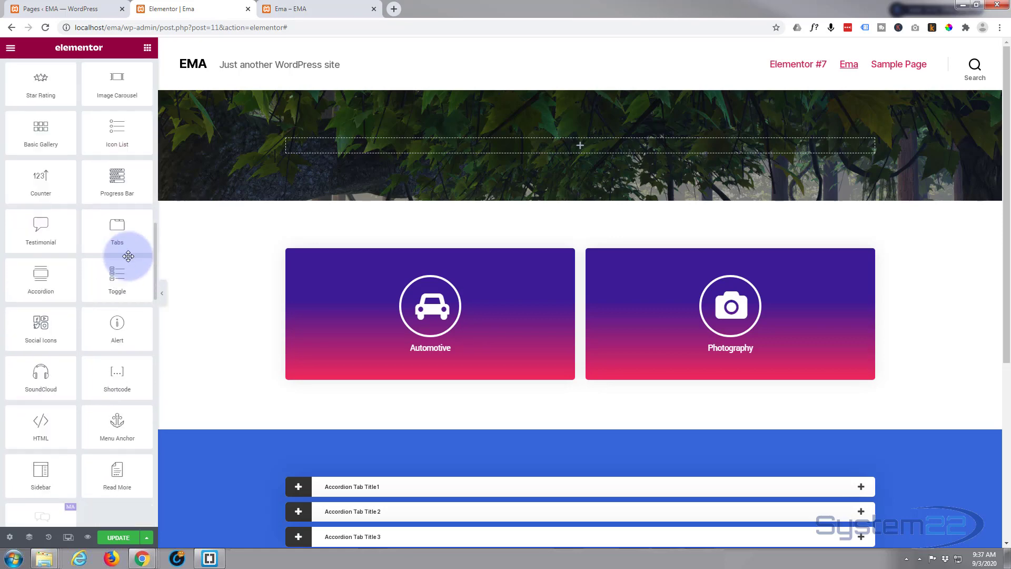
pyautogui.scroll(-5, 129, 256)
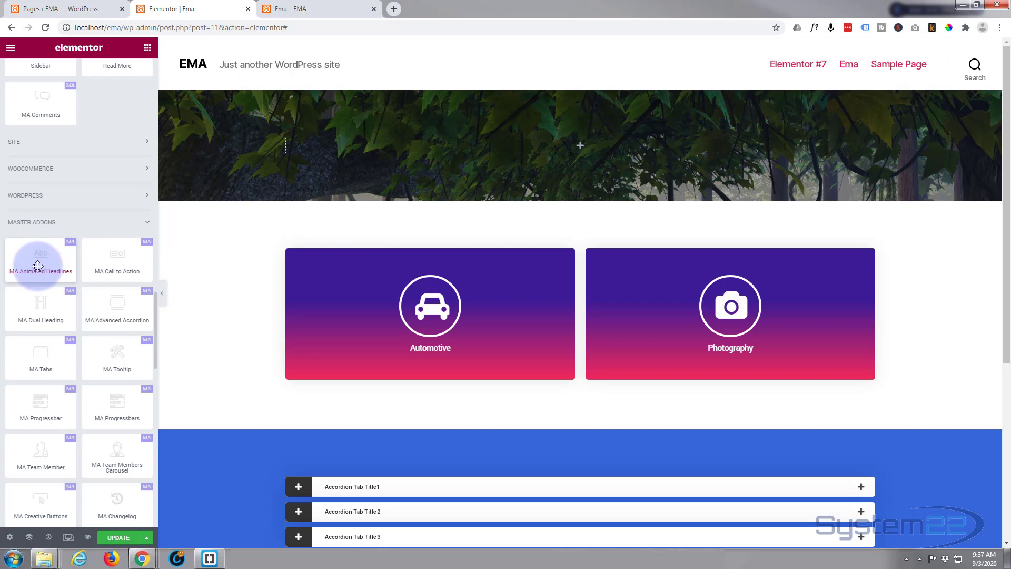
pyautogui.moveTo(38, 264); pyautogui.dragTo(554, 141)
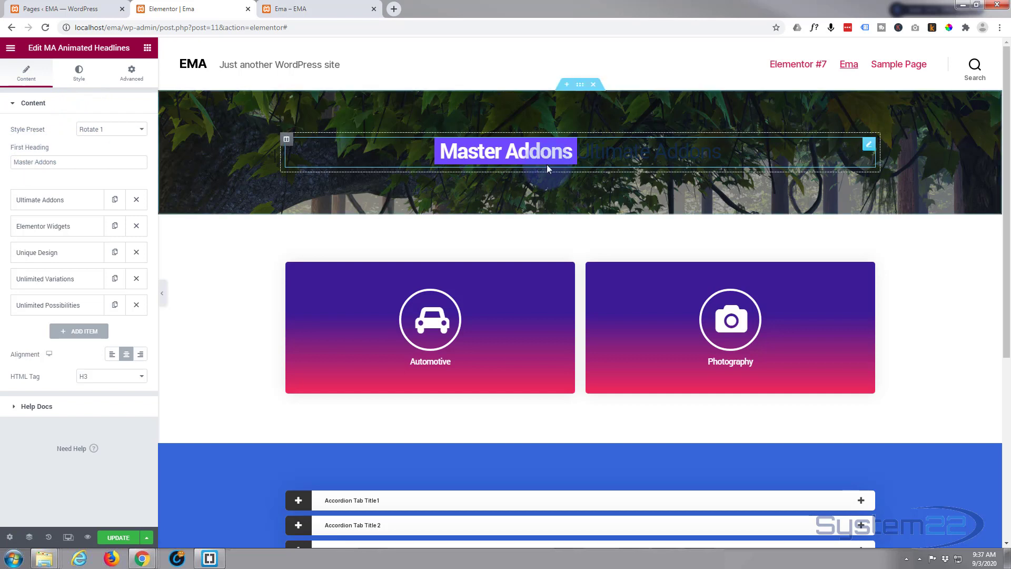
# Set the animated headline's first heading to "Animated".
pyautogui.moveTo(56, 163); pyautogui.dragTo(11, 162)
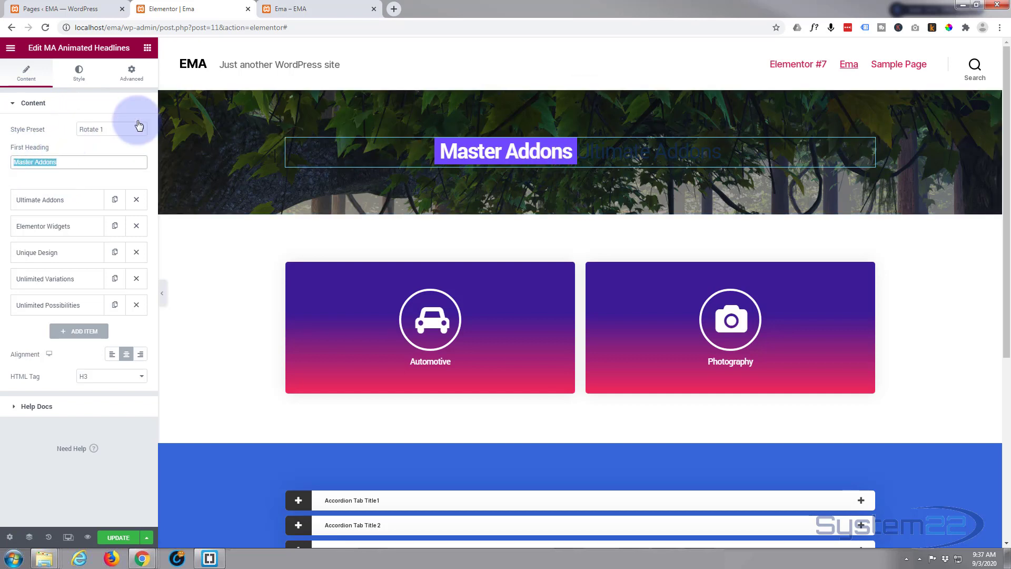
pyautogui.write('Animat')
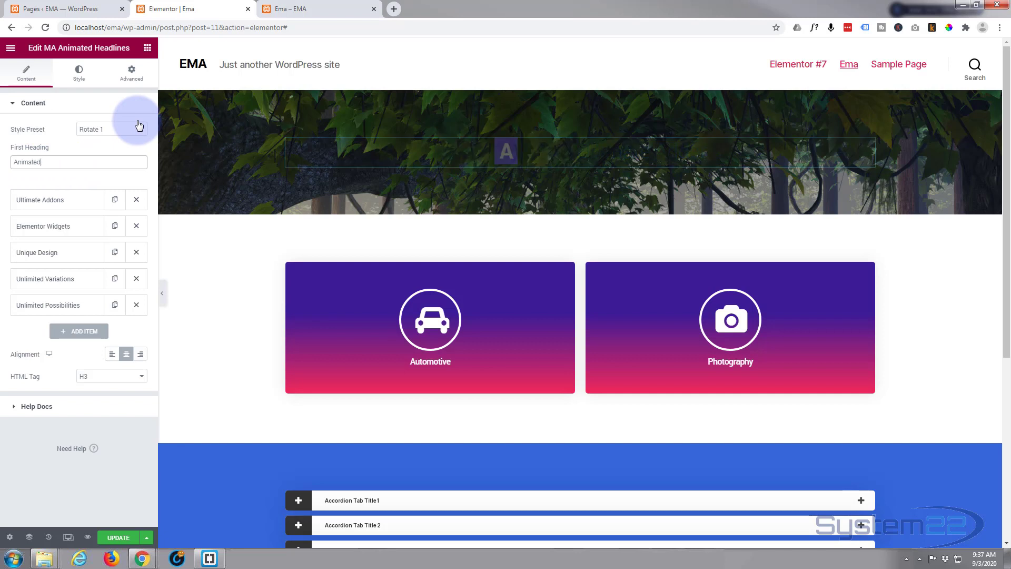
pyautogui.write('ed')
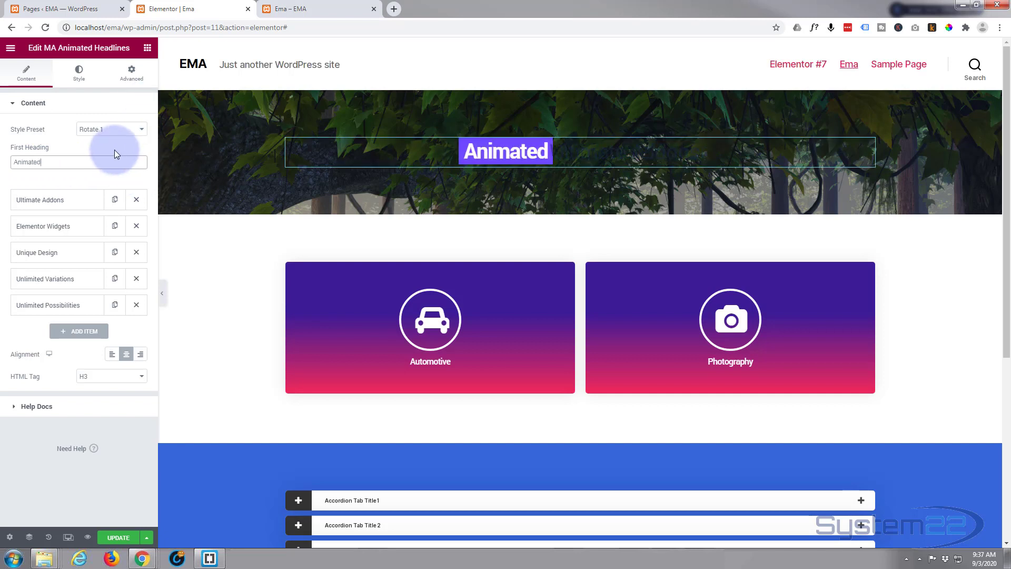
# Replace the first rotating title, "Ultimate Addons", with "Huge Text".
pyautogui.click(71, 202)
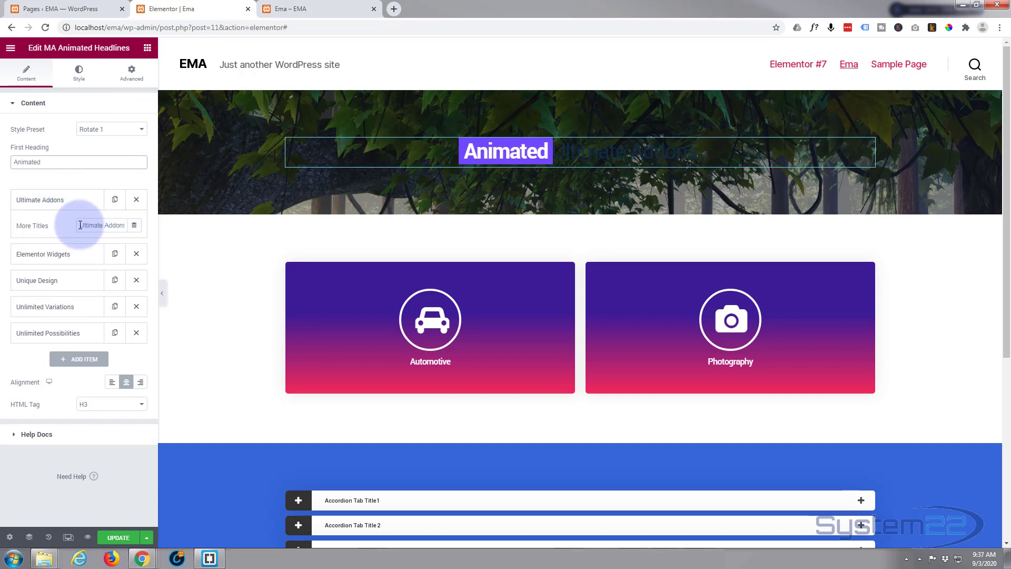
pyautogui.moveTo(79, 225); pyautogui.dragTo(123, 221)
pyautogui.write('H')
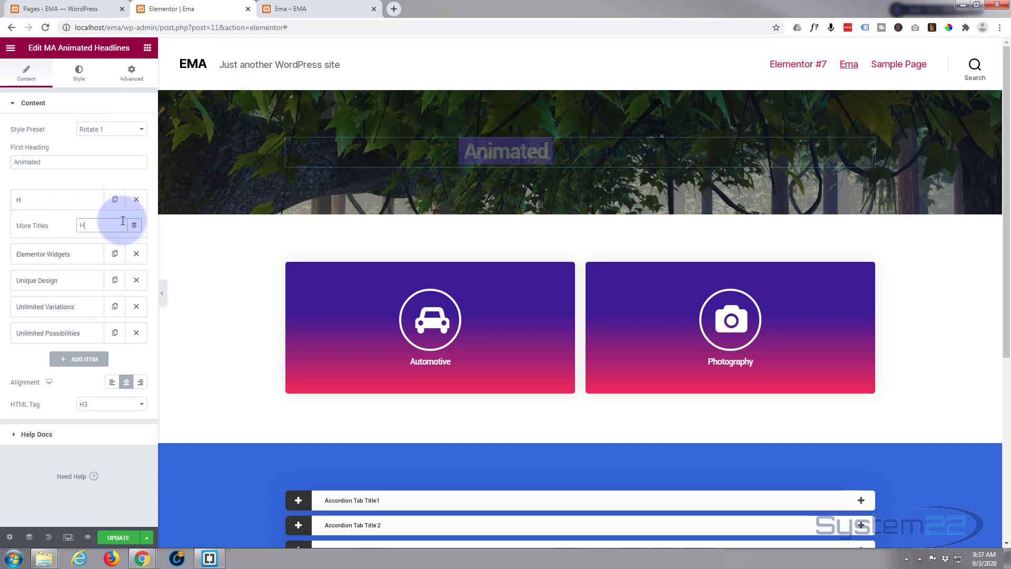
pyautogui.write('uge Text')
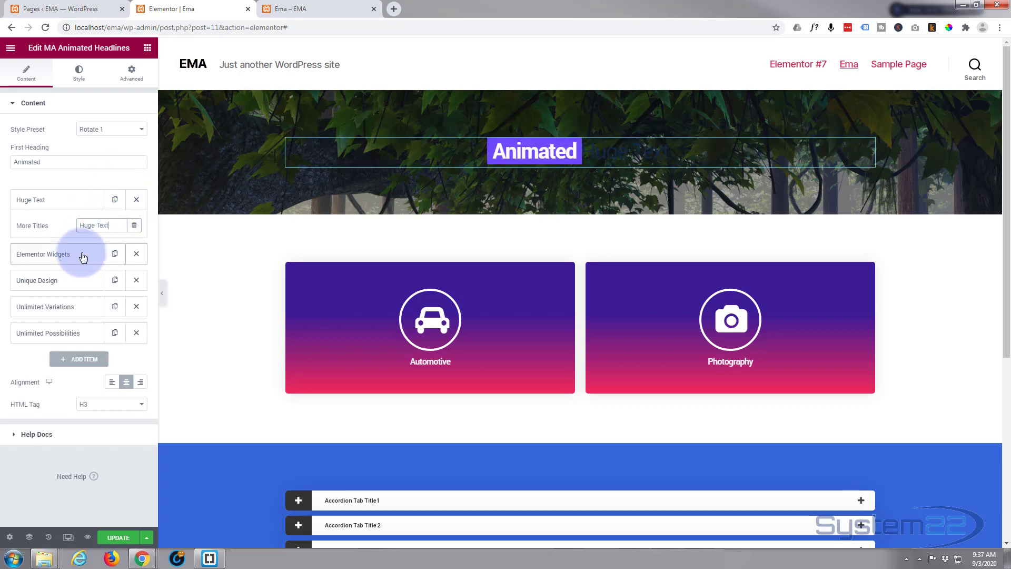
# Replace the second rotating title, "Elementor Widgets", with "Best Deals".
pyautogui.click(83, 256)
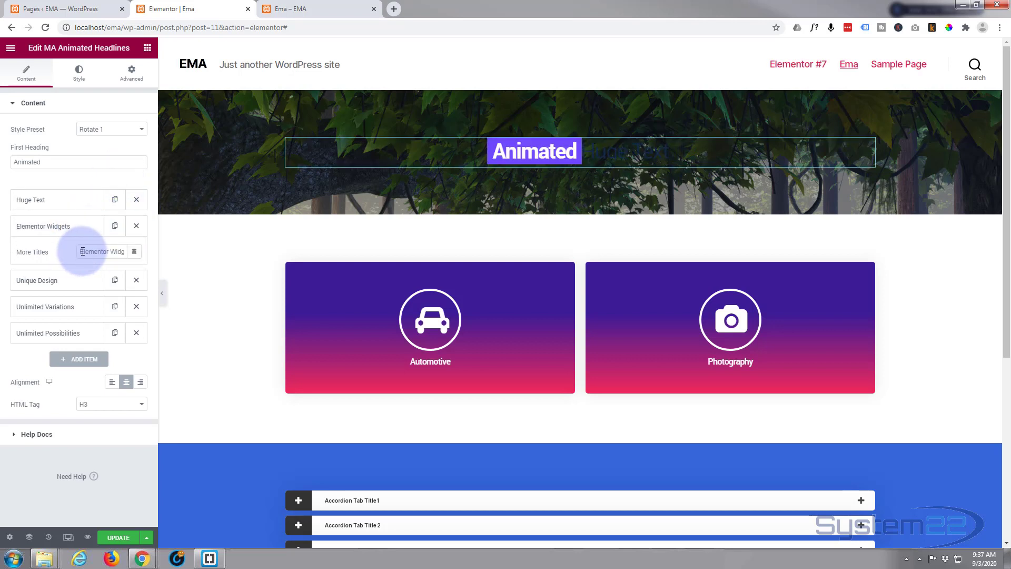
pyautogui.moveTo(81, 252); pyautogui.dragTo(124, 253)
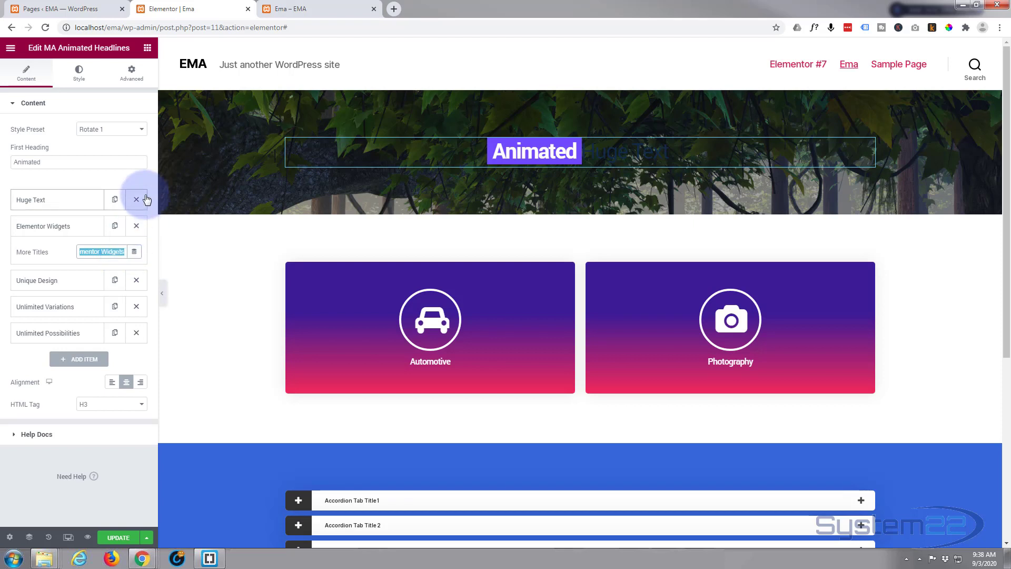
pyautogui.write('Best')
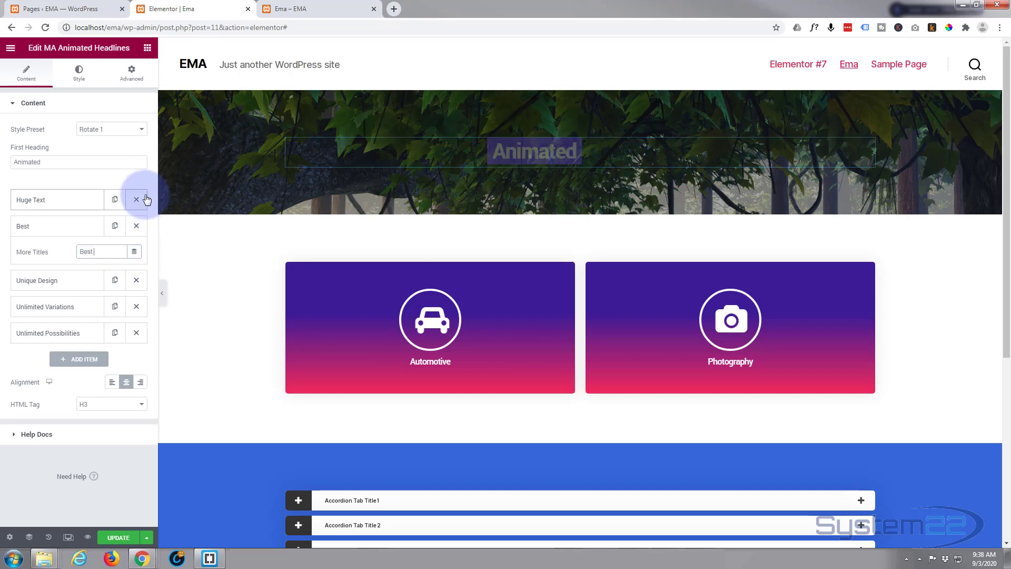
pyautogui.write(' Deals')
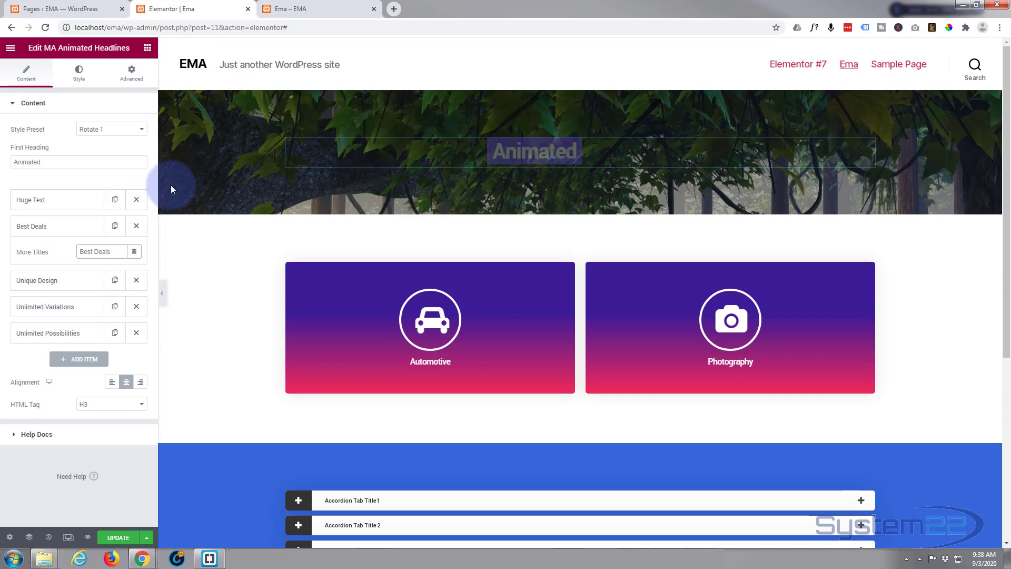
# Replace the third rotating title, "Unique Design", with "Great Stuff".
pyautogui.click(73, 285)
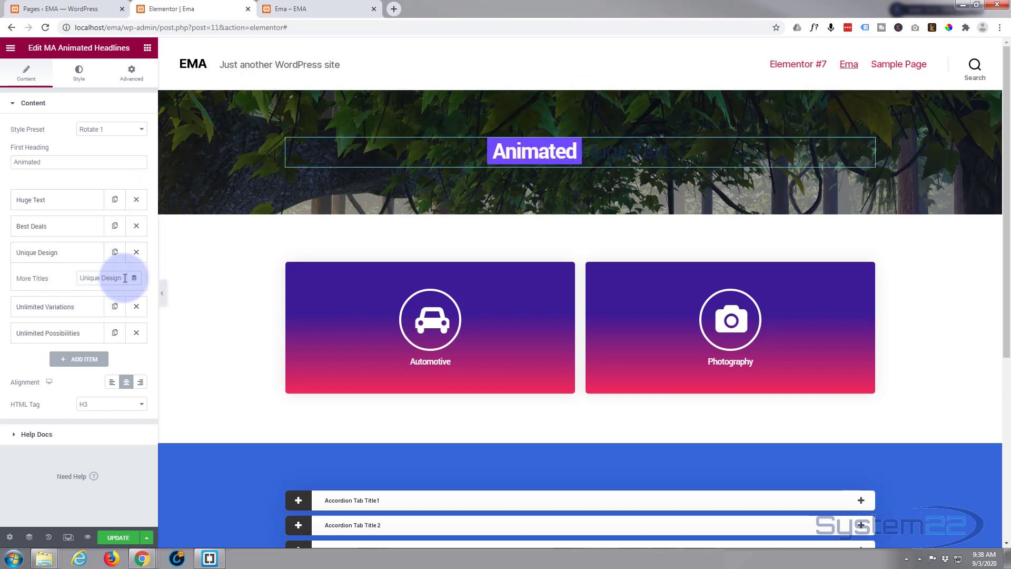
pyautogui.moveTo(117, 278); pyautogui.dragTo(61, 283)
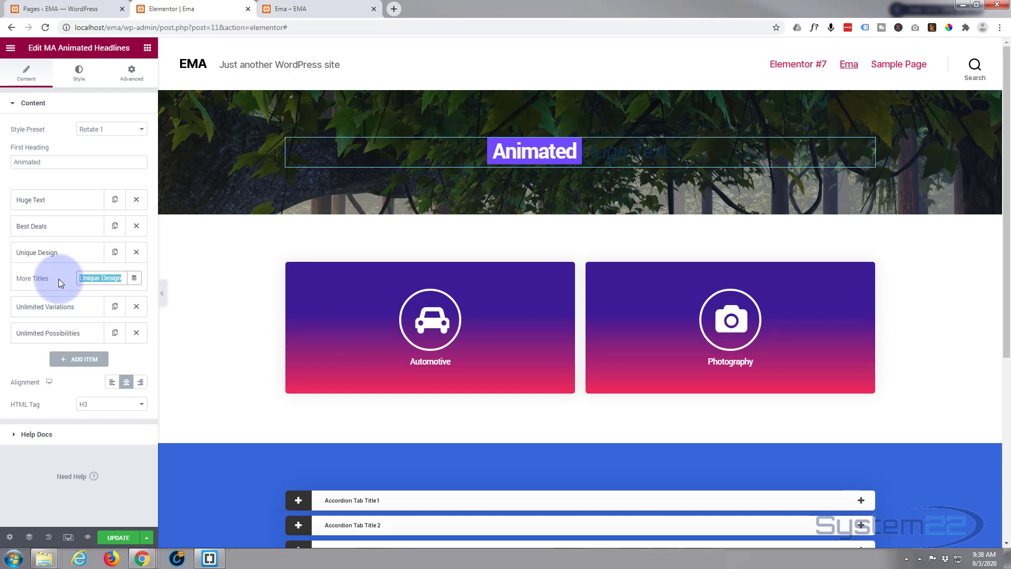
pyautogui.write('Great St')
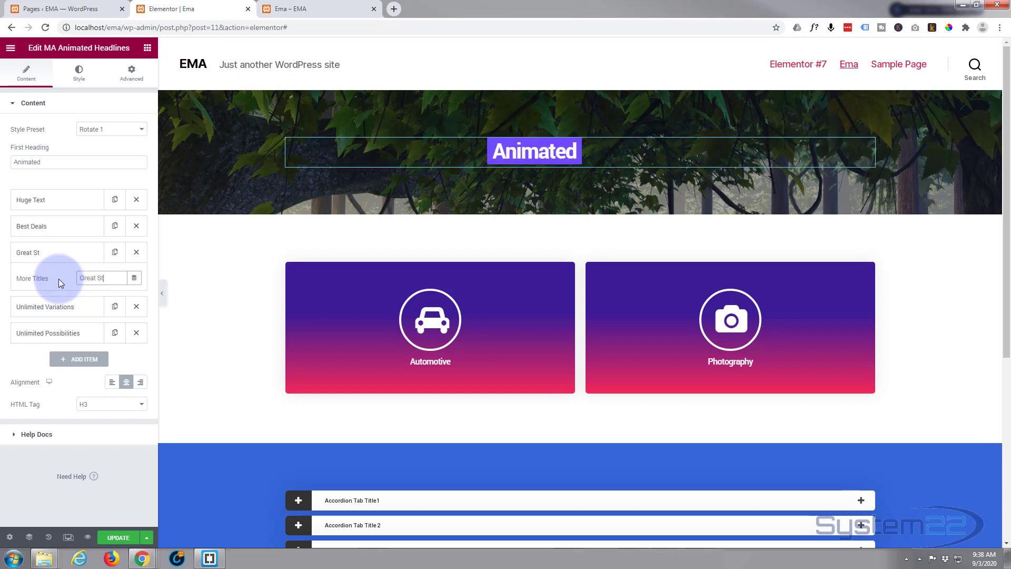
pyautogui.write('uff')
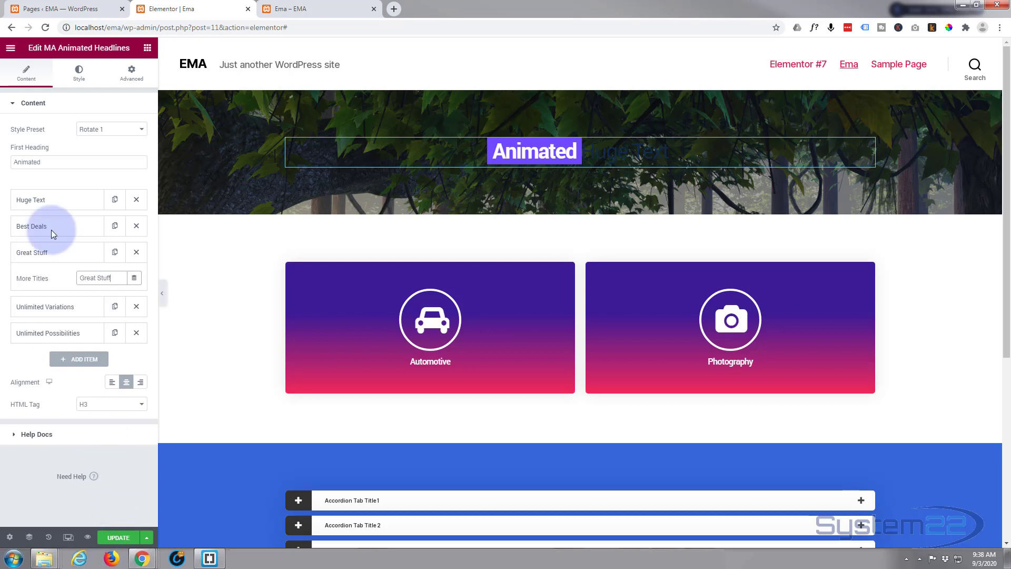
# Make the first heading's purple background fully transparent by reducing its opacity to zero.
pyautogui.click(80, 72)
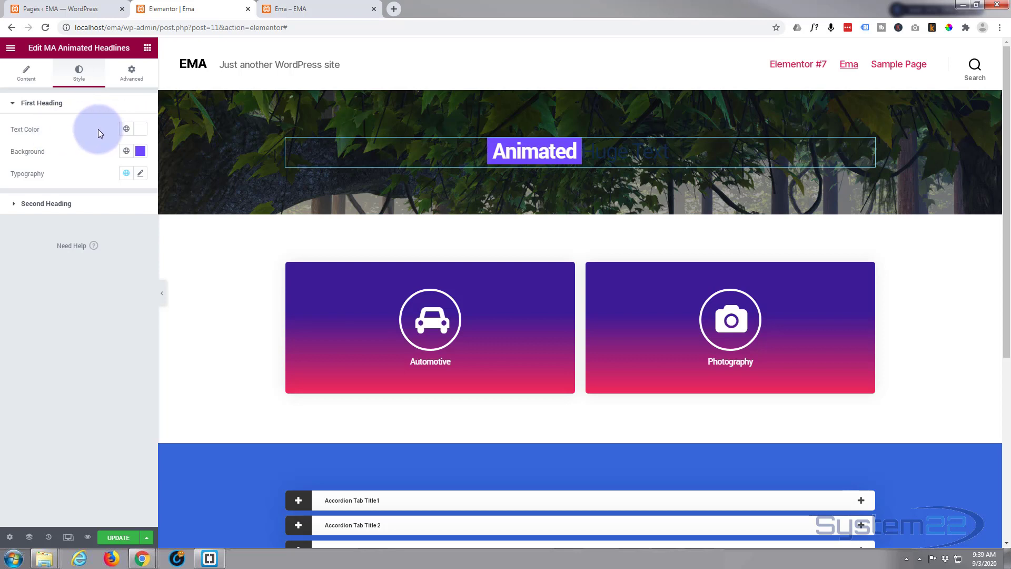
pyautogui.click(141, 136)
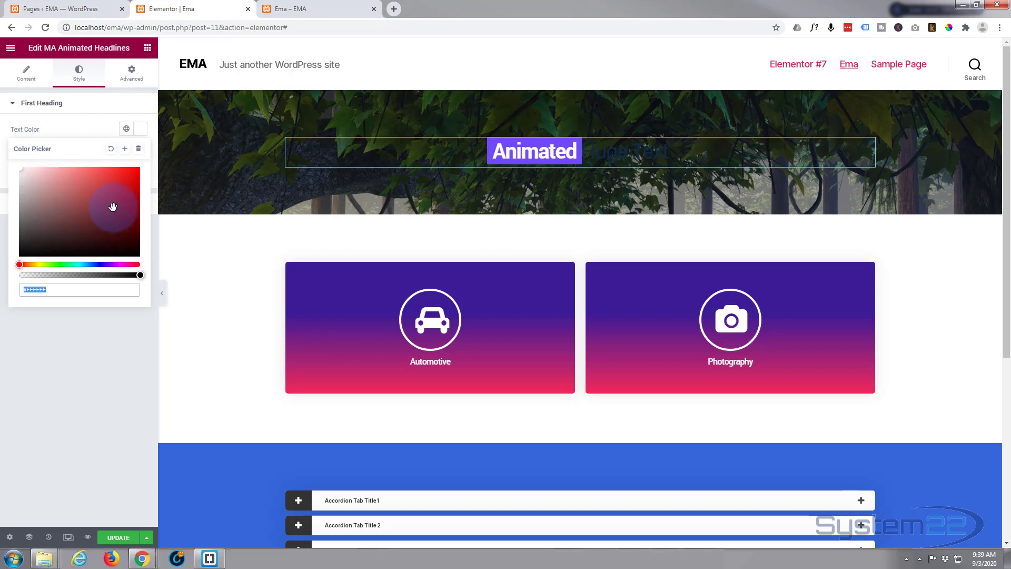
pyautogui.click(82, 129)
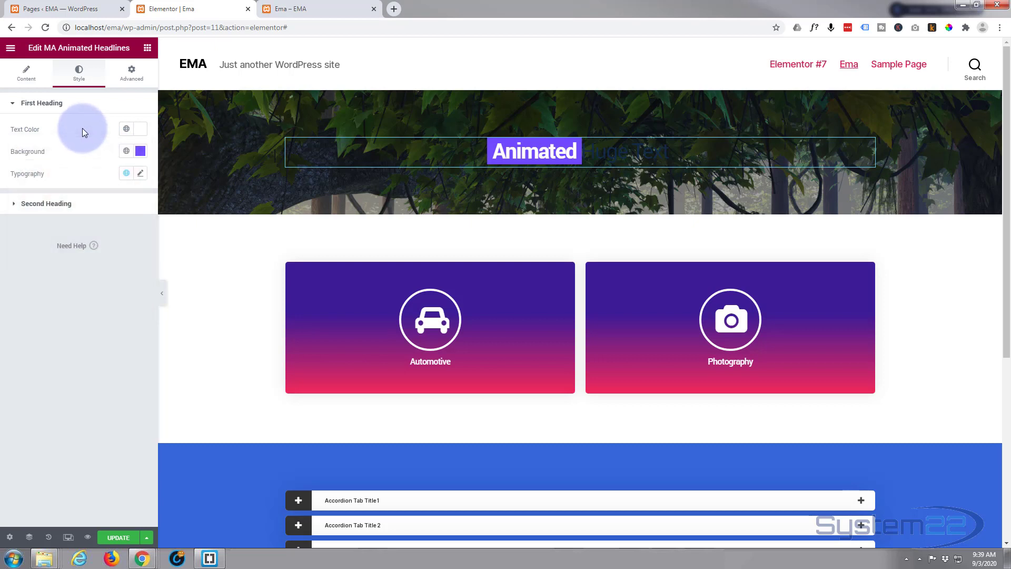
pyautogui.click(140, 152)
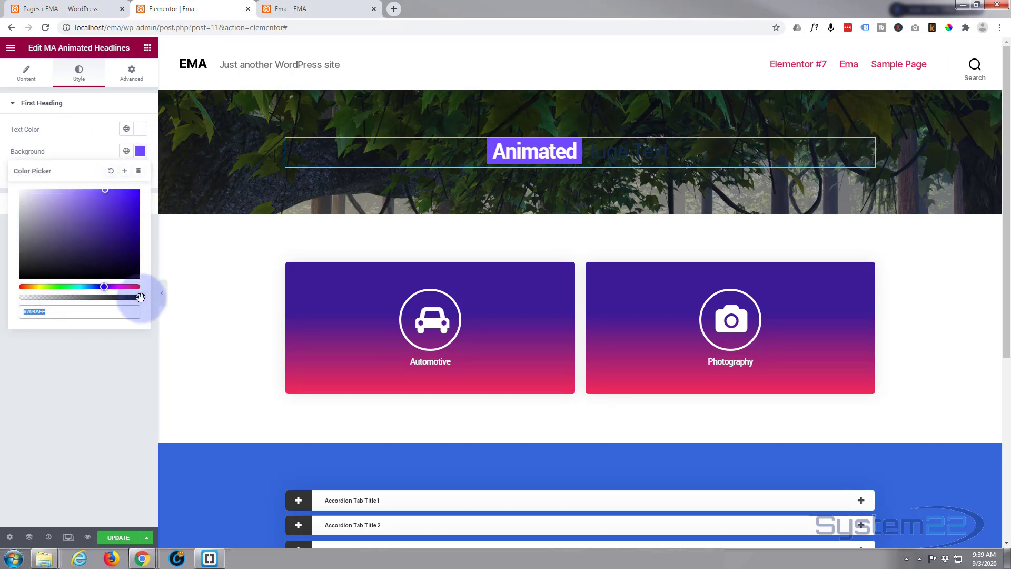
pyautogui.moveTo(140, 297); pyautogui.dragTo(93, 147)
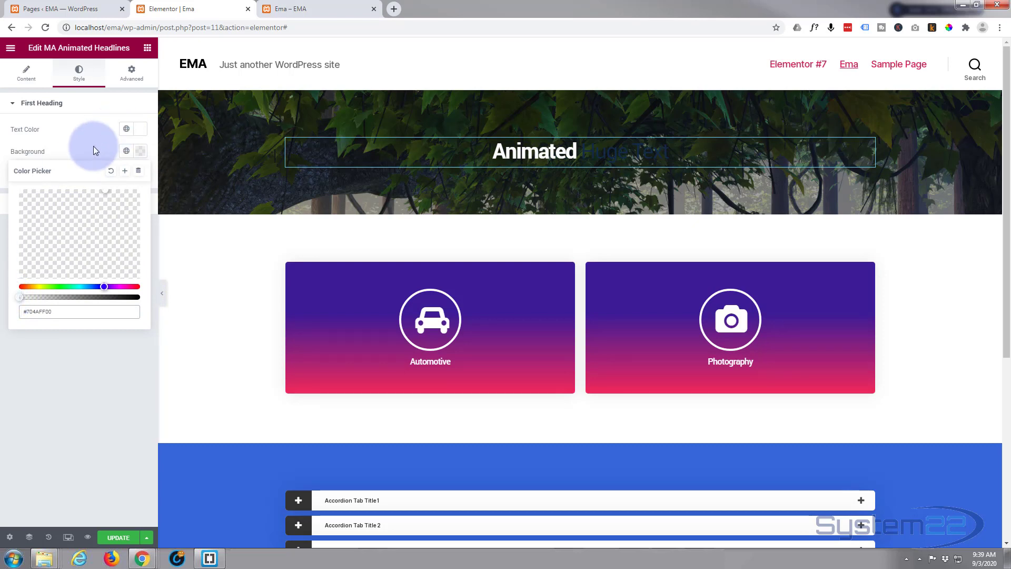
pyautogui.click(90, 145)
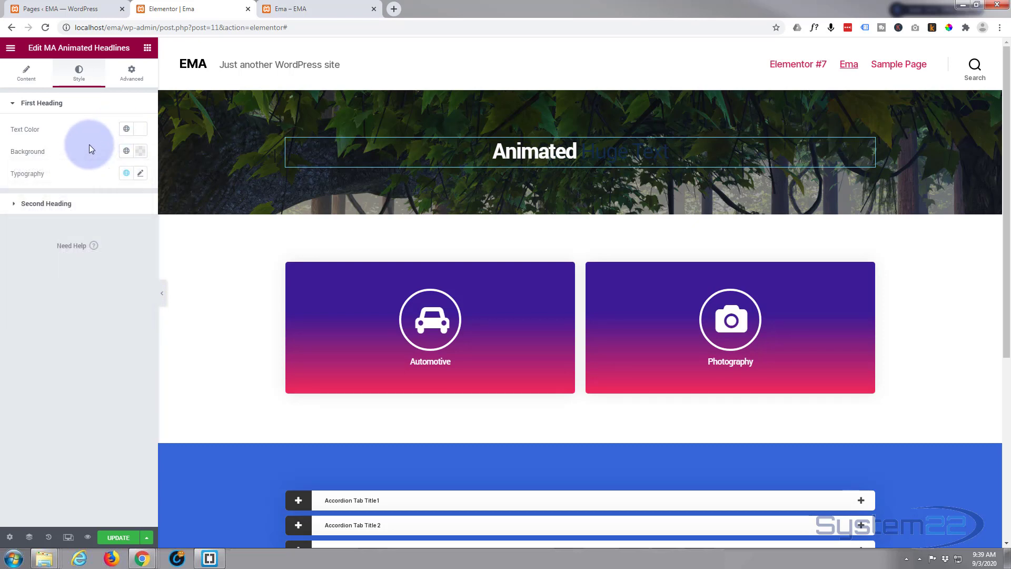
# Change the second heading's text color to a bright green, about #22DD32.
pyautogui.click(79, 208)
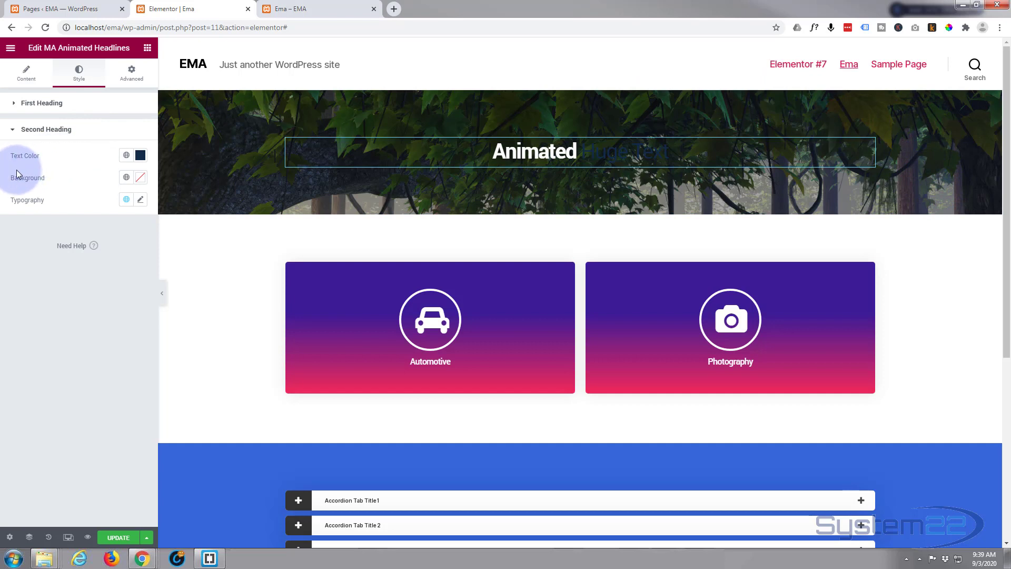
pyautogui.click(140, 156)
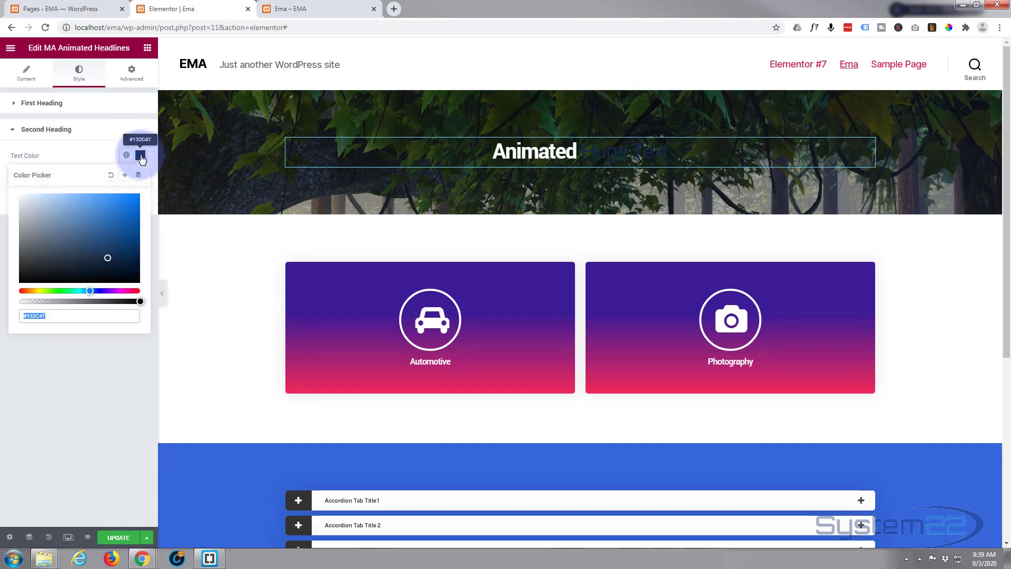
pyautogui.click(60, 291)
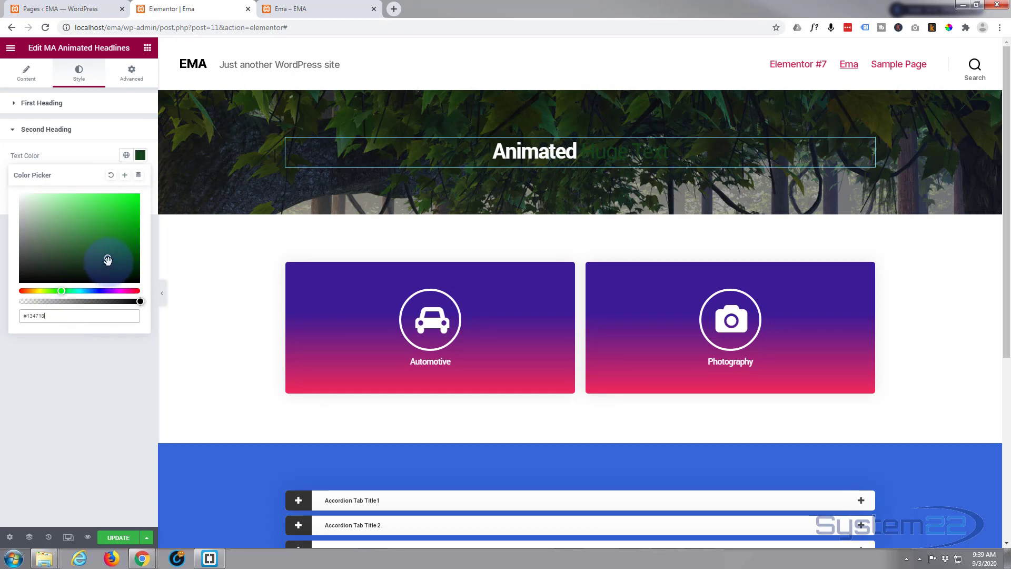
pyautogui.moveTo(107, 259); pyautogui.dragTo(122, 206)
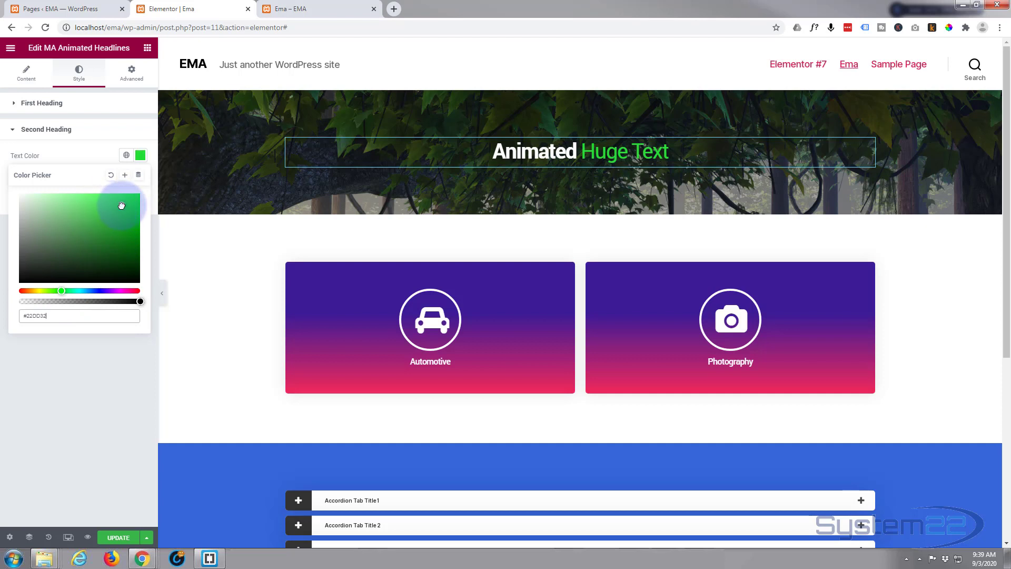
pyautogui.click(88, 154)
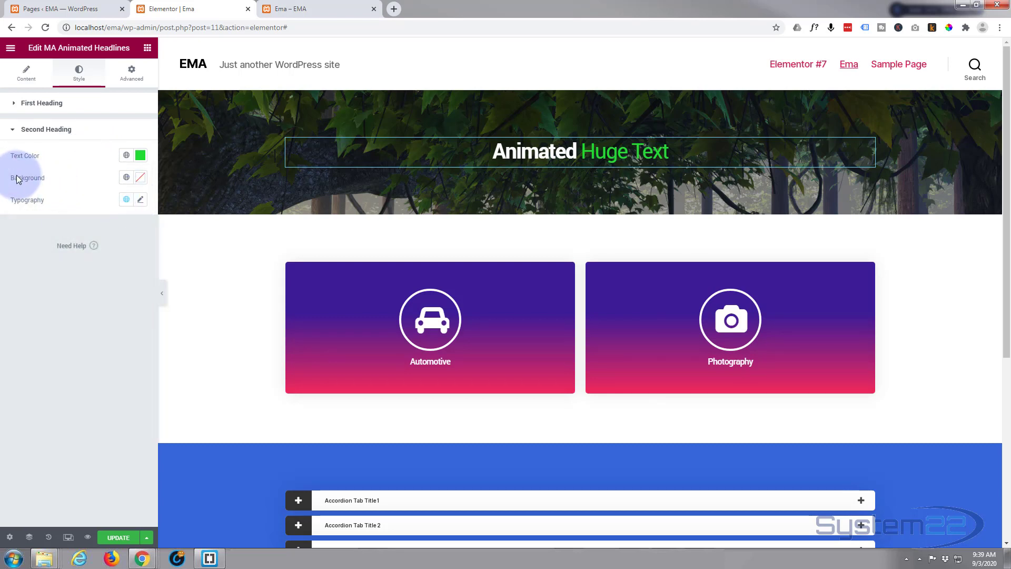
# Set the second heading's font weight to Bold in its typography settings.
pyautogui.click(141, 180)
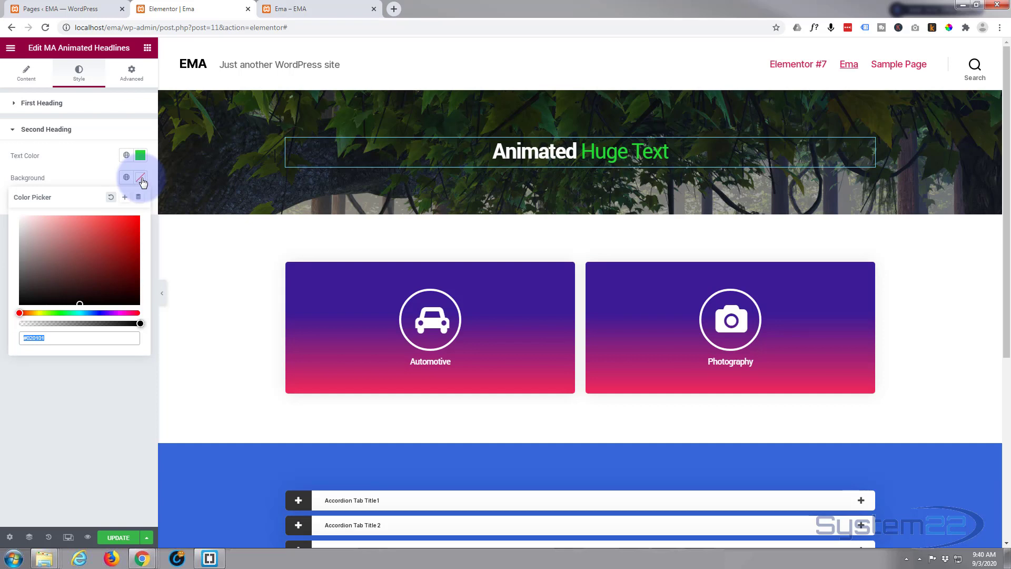
pyautogui.click(90, 177)
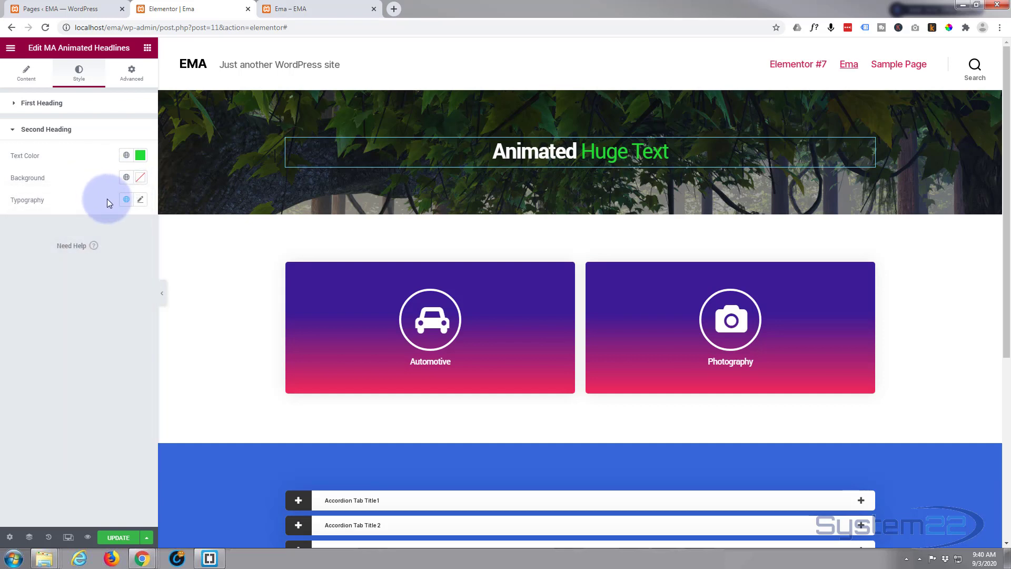
pyautogui.click(140, 203)
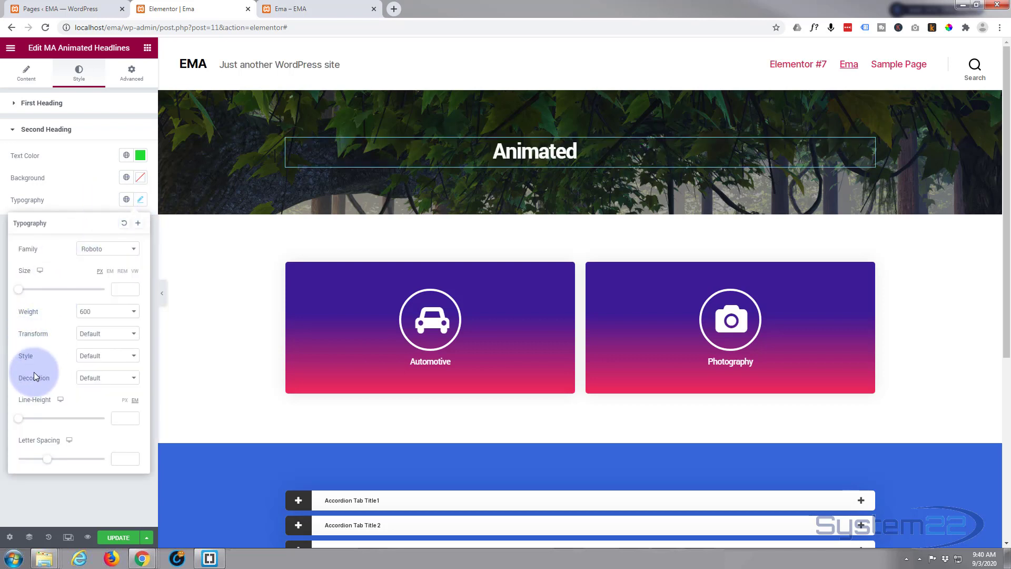
pyautogui.click(112, 314)
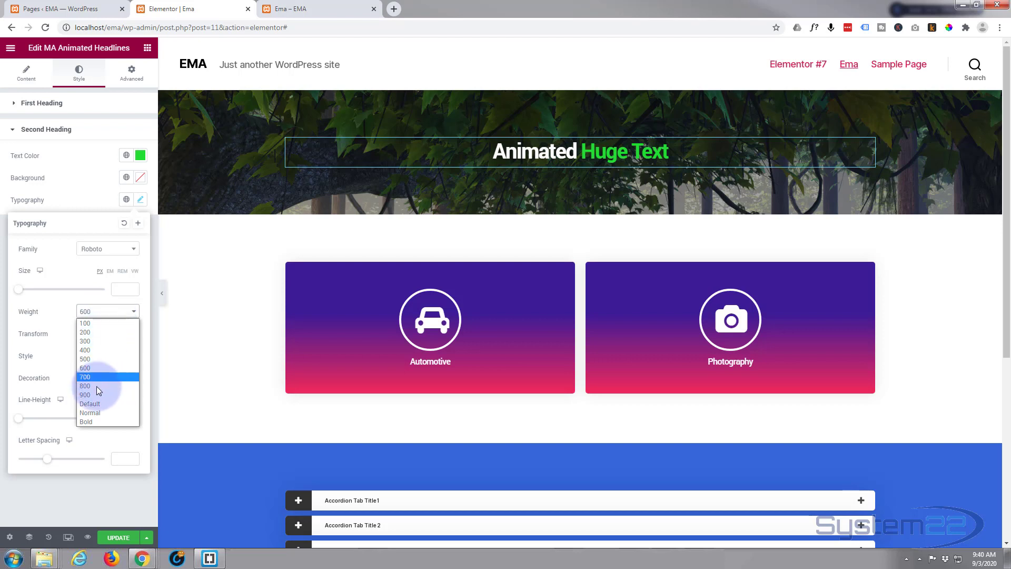
pyautogui.click(91, 420)
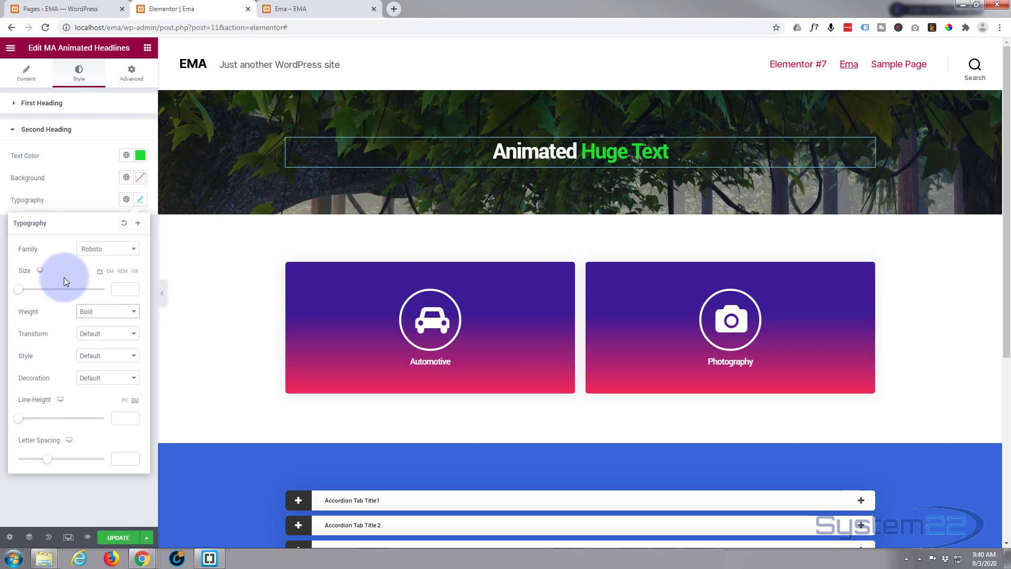
pyautogui.click(78, 209)
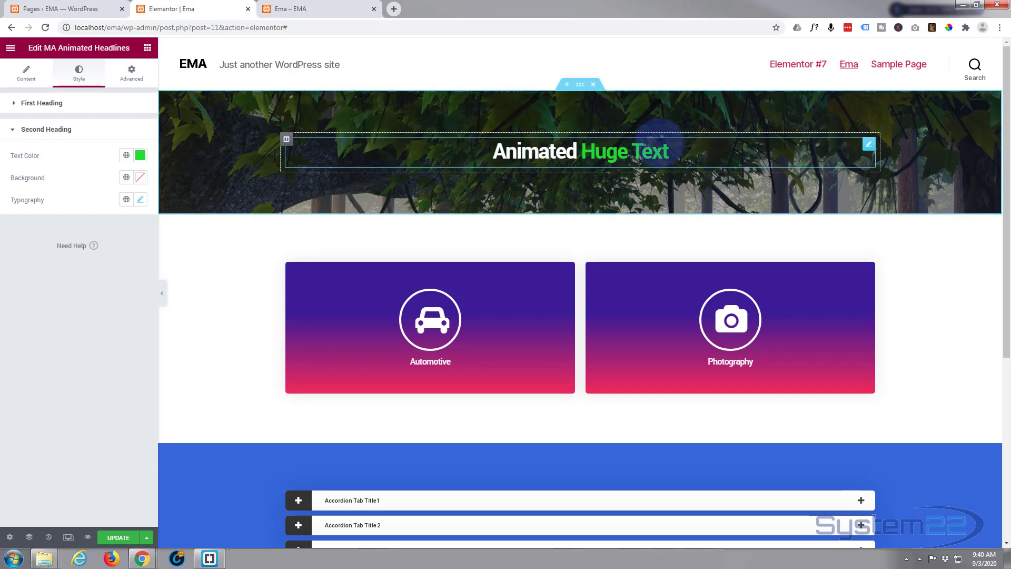
# Update the page and preview the animated headline, and return to the Elementor editor.
pyautogui.click(113, 537)
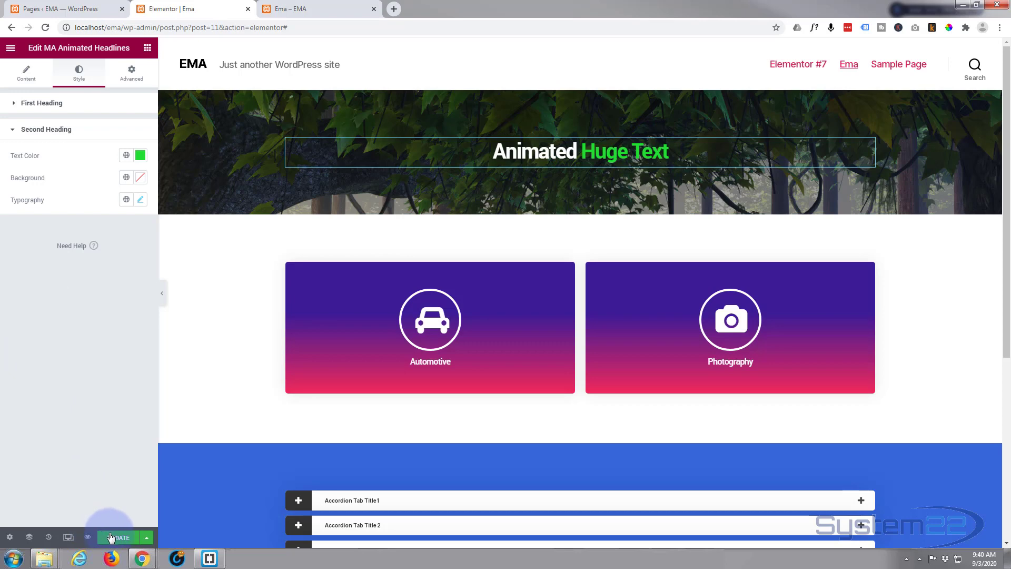
pyautogui.click(88, 538)
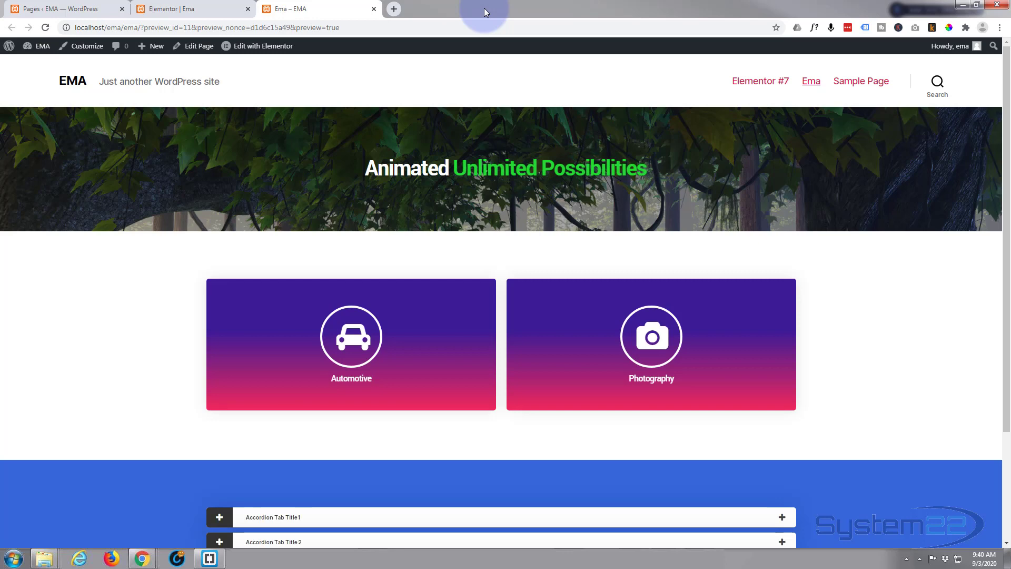
pyautogui.click(167, 11)
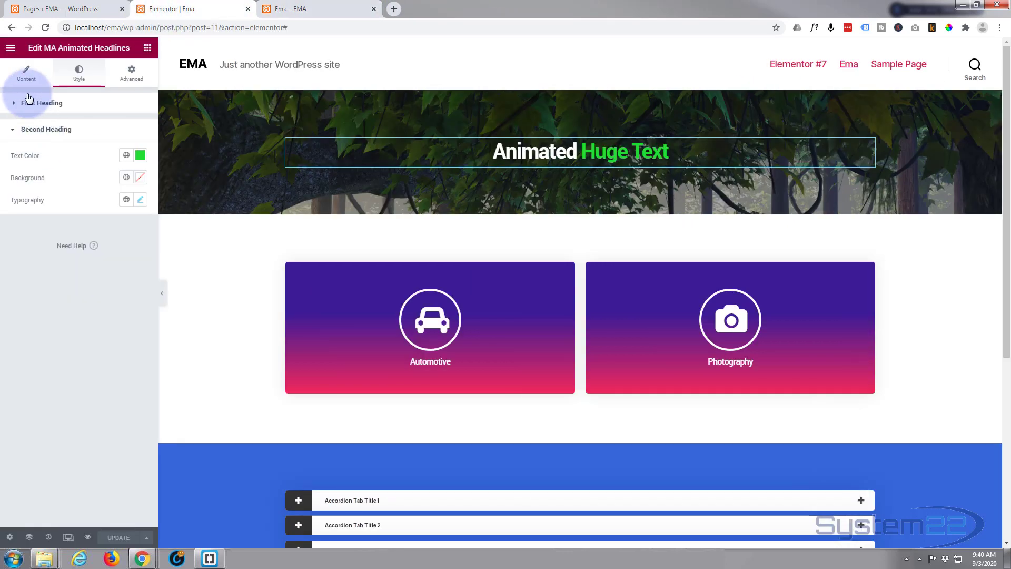
# Try the Typing style preset on the animated headline, updating the page and previewing the effect.
pyautogui.click(25, 73)
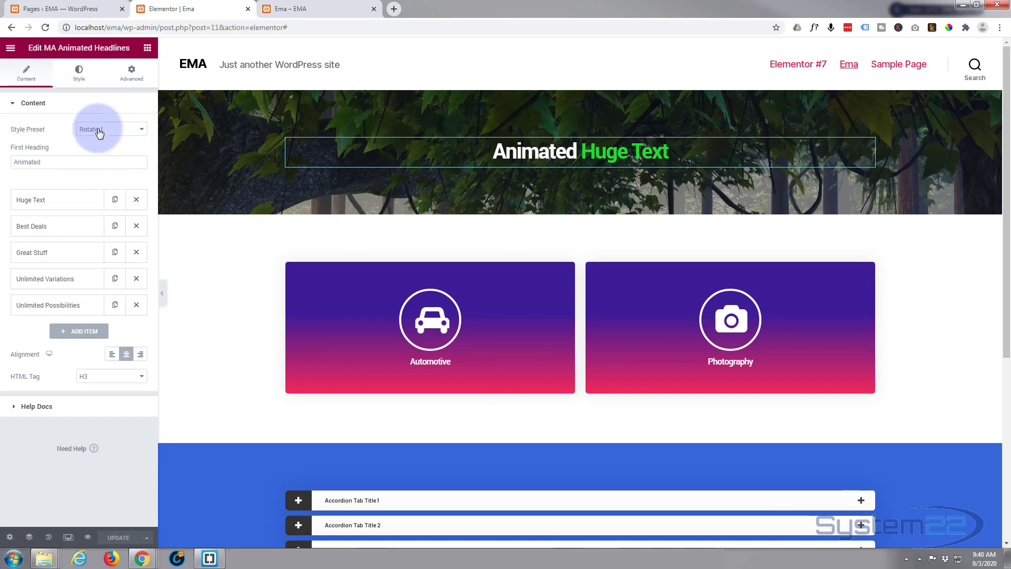
pyautogui.click(141, 133)
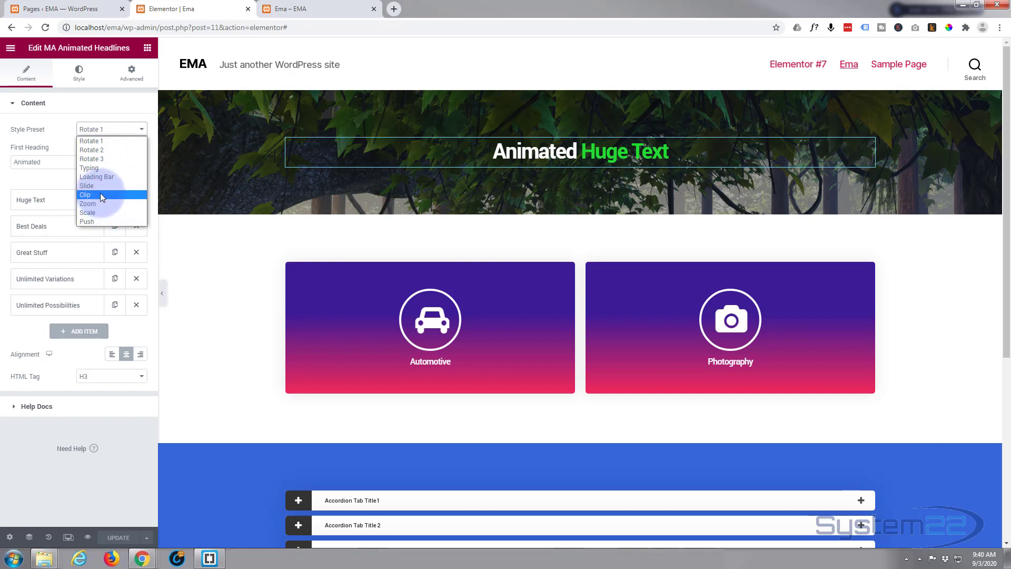
pyautogui.click(88, 167)
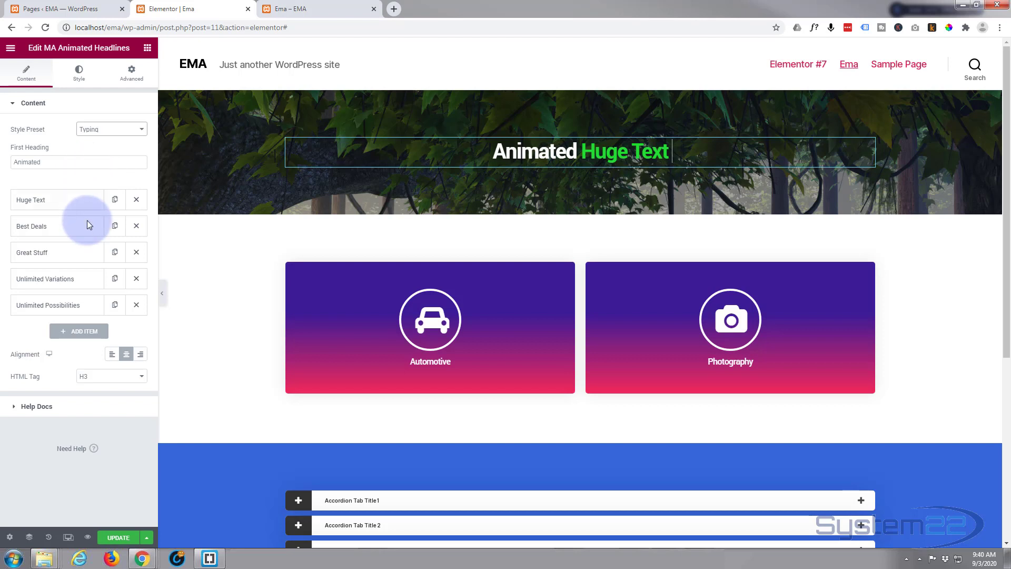
pyautogui.click(100, 537)
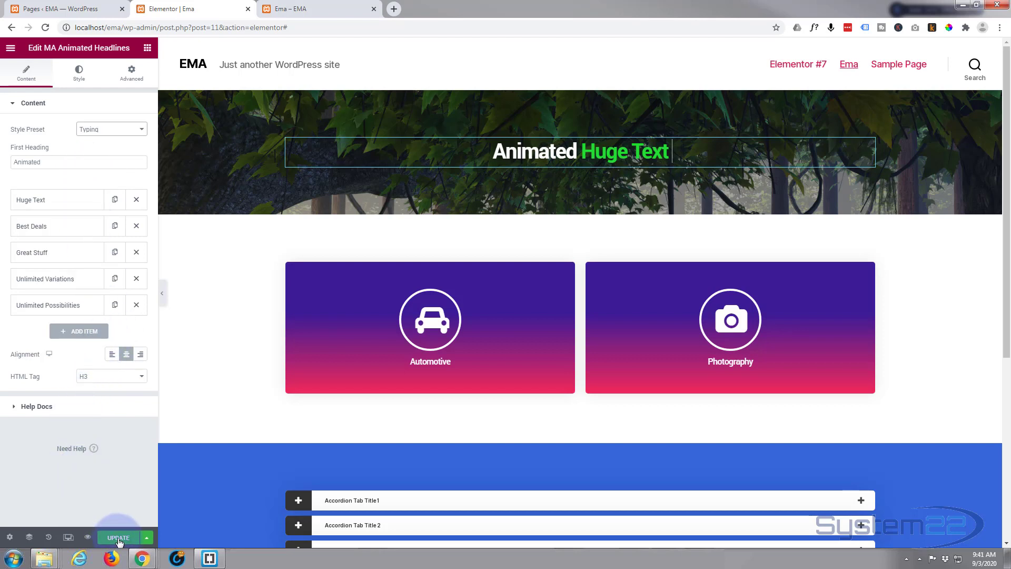
pyautogui.click(88, 539)
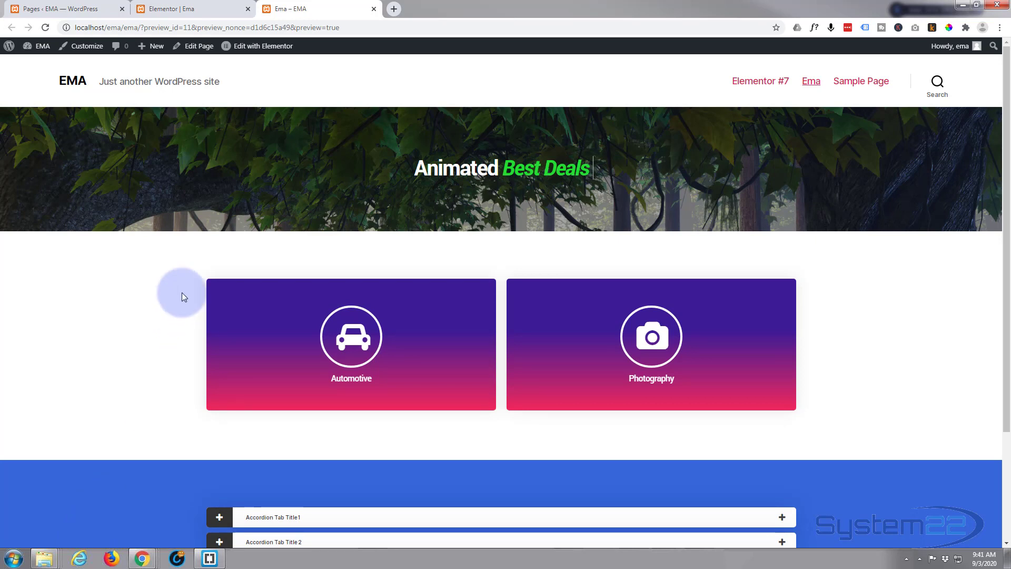
# Return to the Elementor editor and set the headline's style preset back to Rotate 1.
pyautogui.click(195, 9)
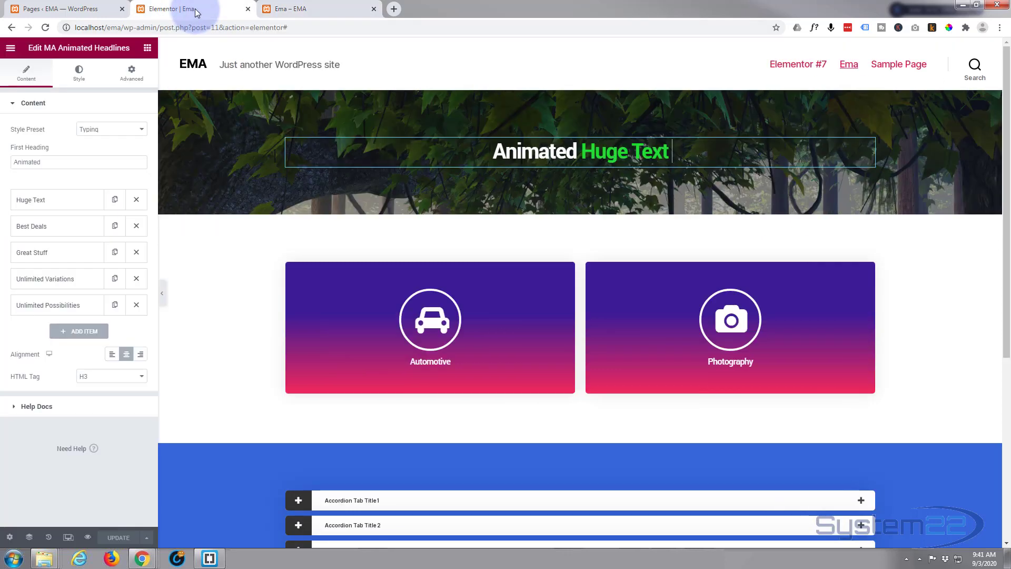
pyautogui.click(106, 130)
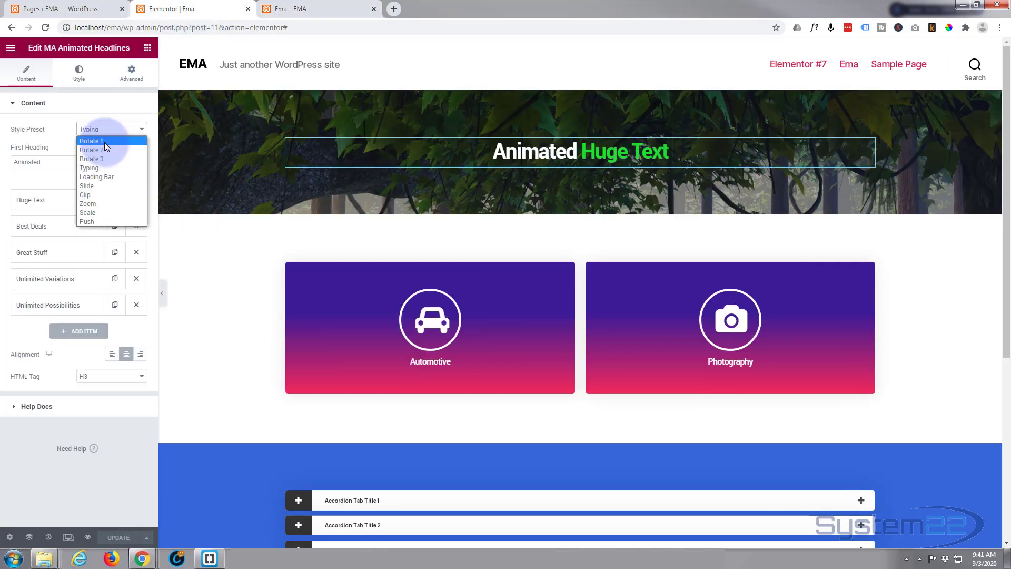
pyautogui.click(105, 141)
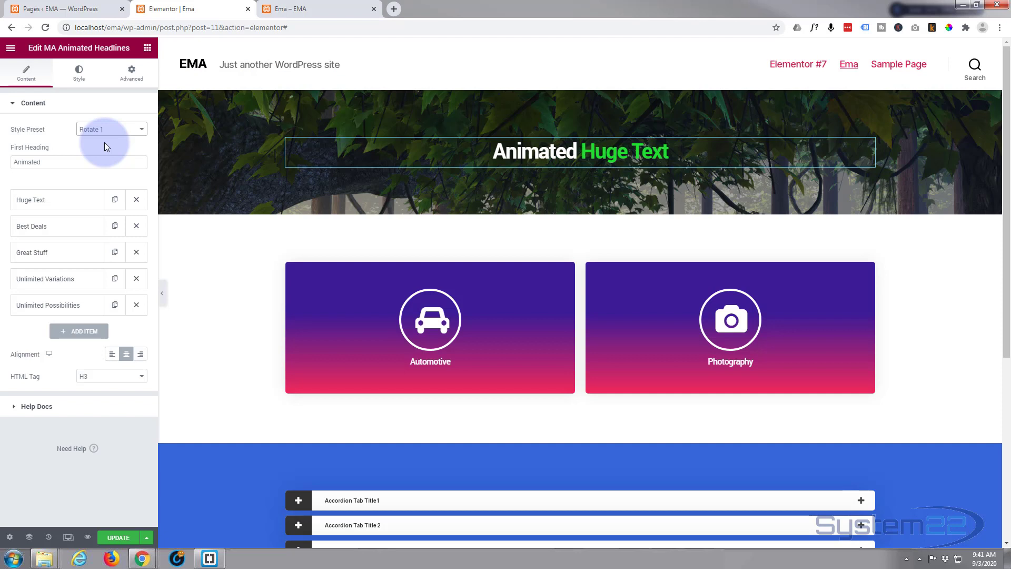
# Delete the "Unlimited Variations" and "Unlimited Possibilities" rotating titles and add one new title item in their place.
pyautogui.click(132, 74)
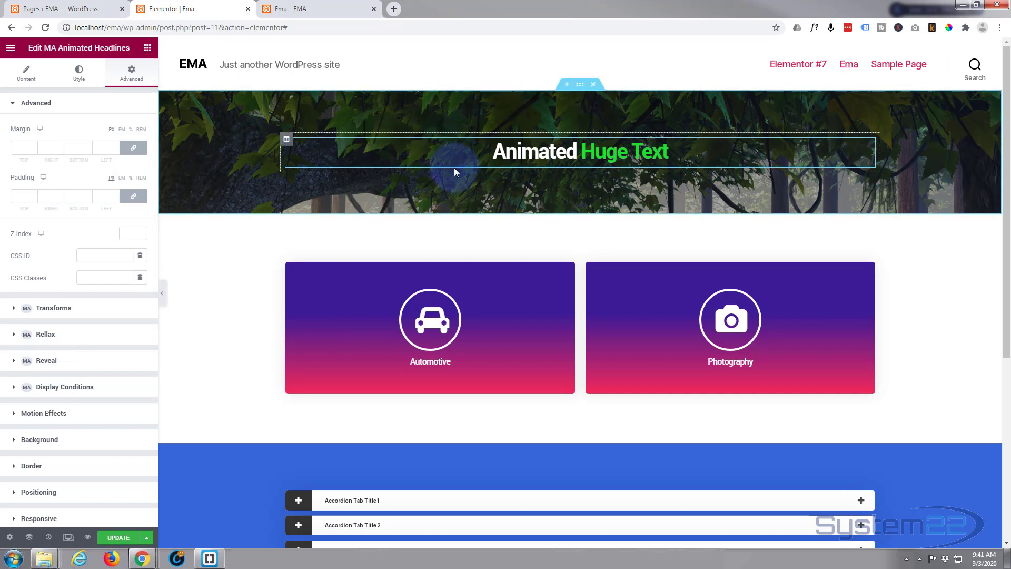
pyautogui.click(26, 76)
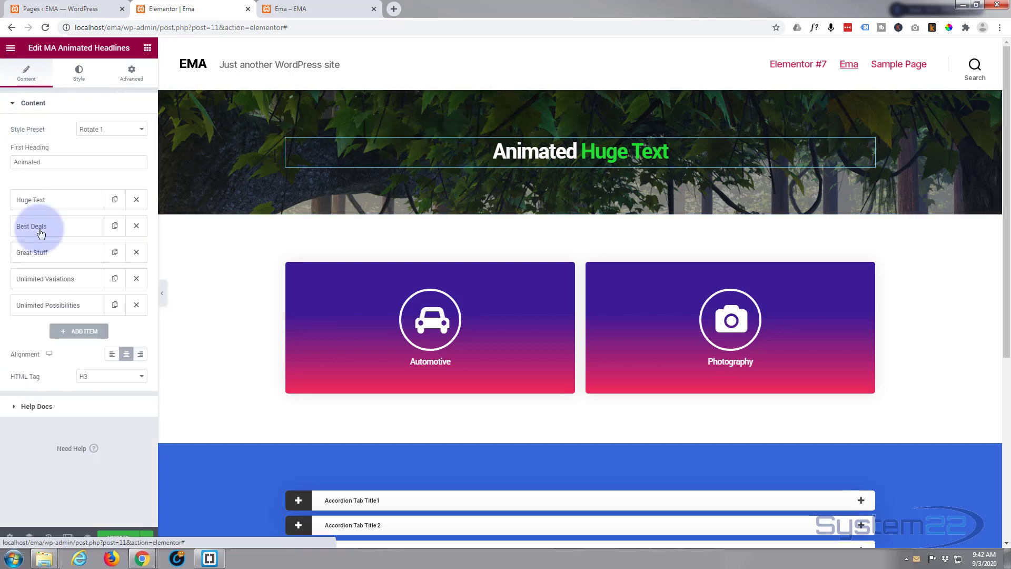
pyautogui.click(136, 278)
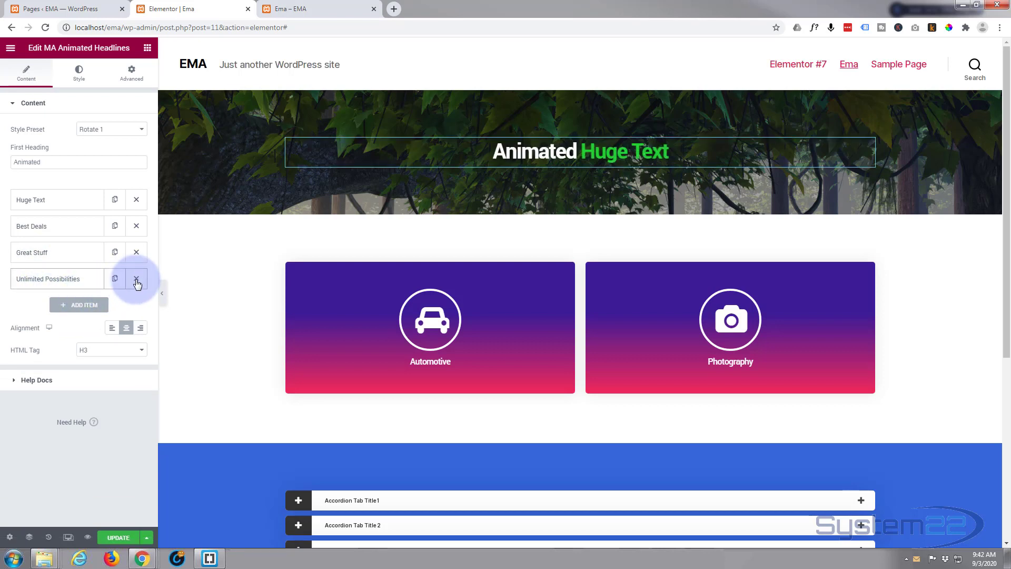
pyautogui.click(137, 278)
pyautogui.click(63, 282)
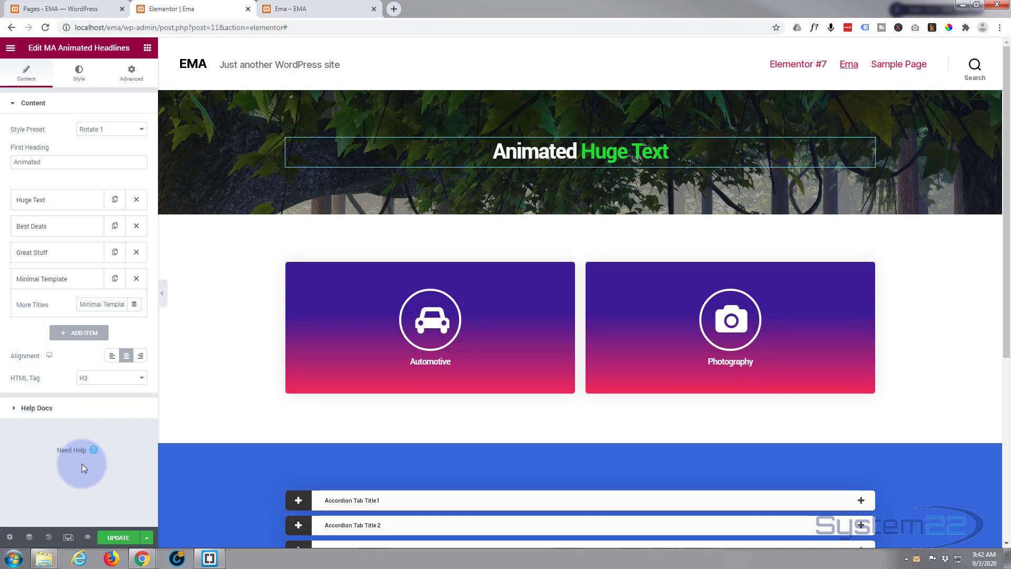
# Preview the page and examine the rotating headline and the flip effect of the Automotive and Photography boxes.
pyautogui.click(88, 537)
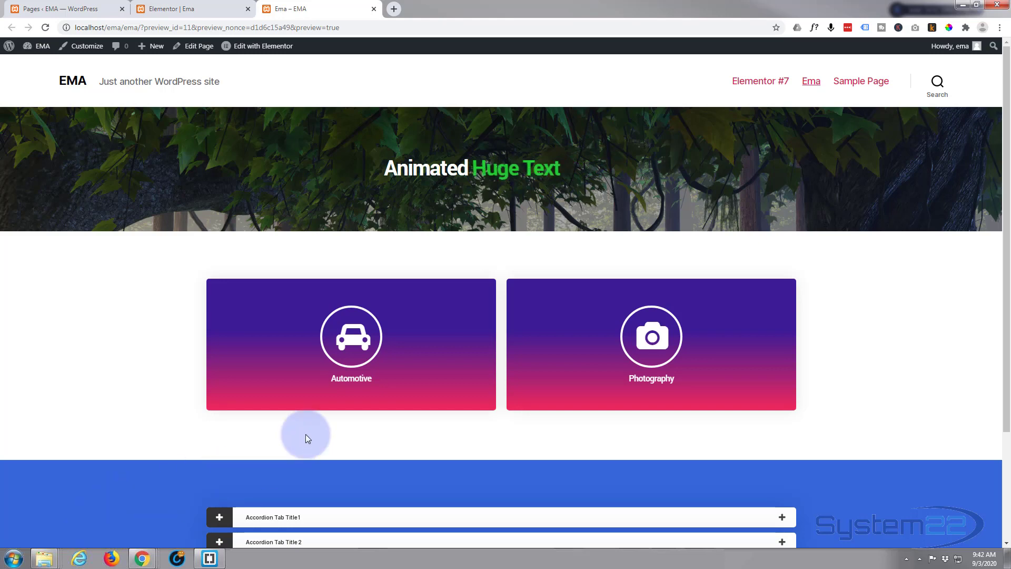
pyautogui.moveTo(367, 382)
pyautogui.moveTo(588, 354)
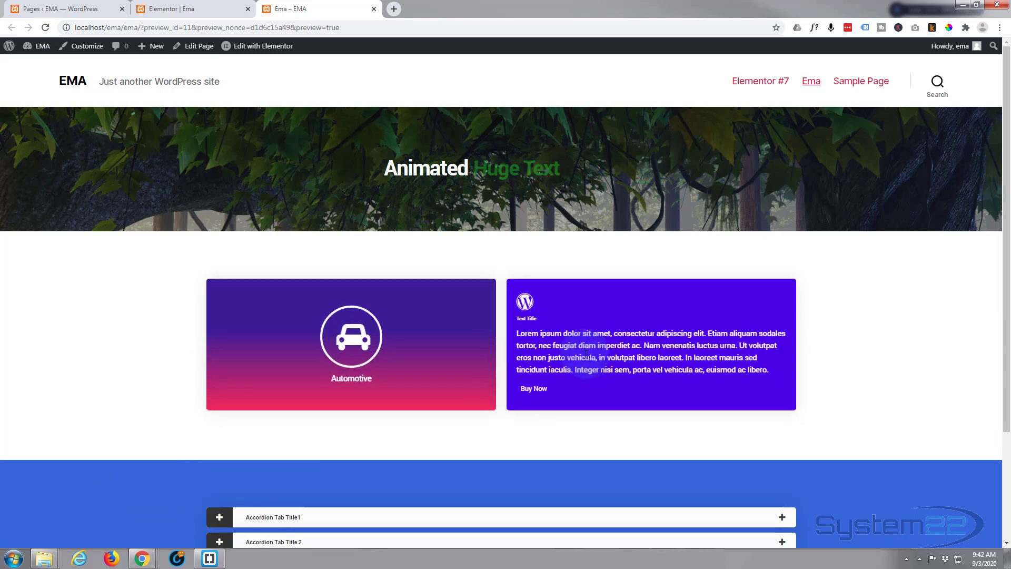